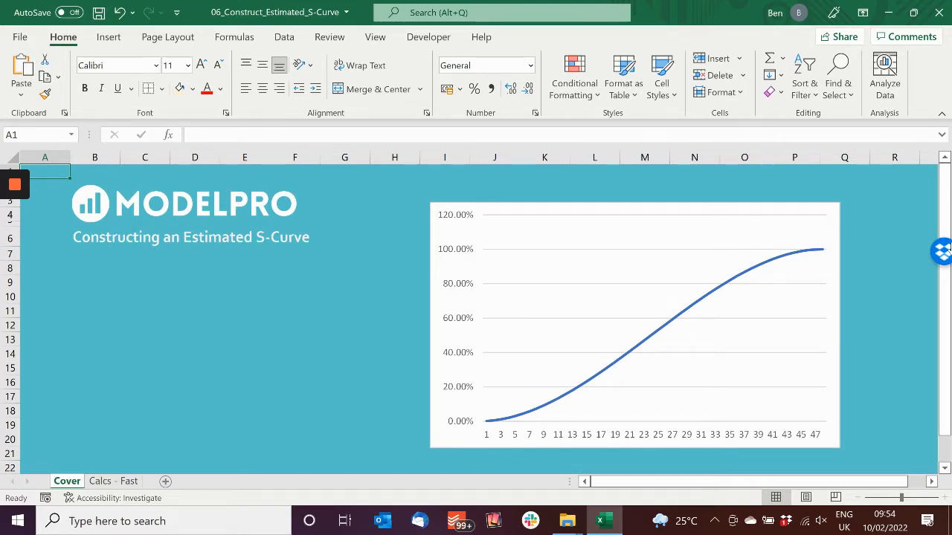
Open the Calcs - Fast sheet and review the construction period, total build cost and start date inputs.
key(ctrl+Page_Down)
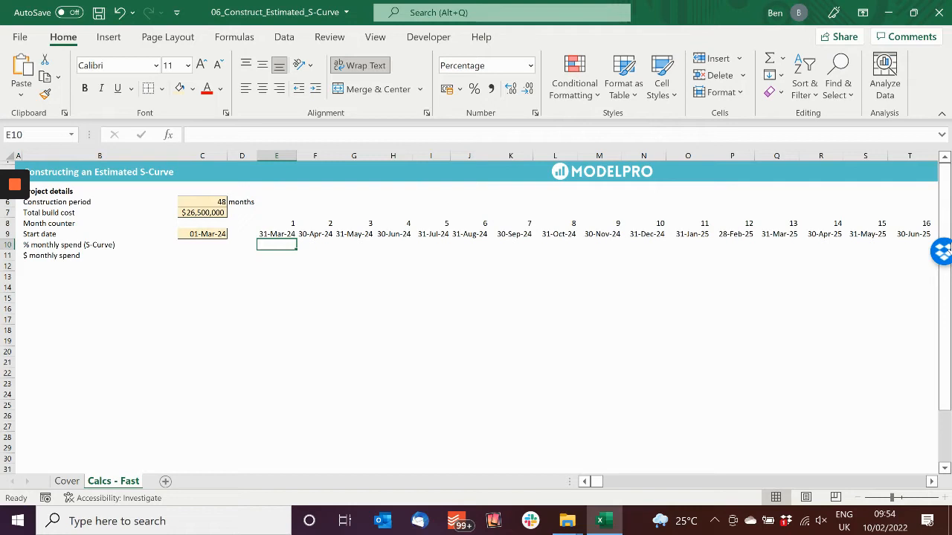
click(242, 245)
key(Left)
key(Up)
key(Up)
key(Up)
key(Up)
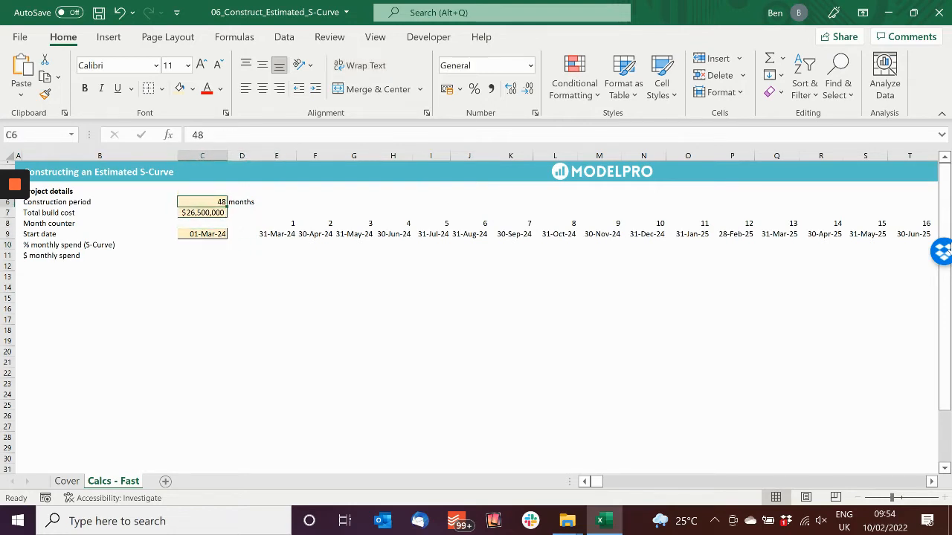
key(Down)
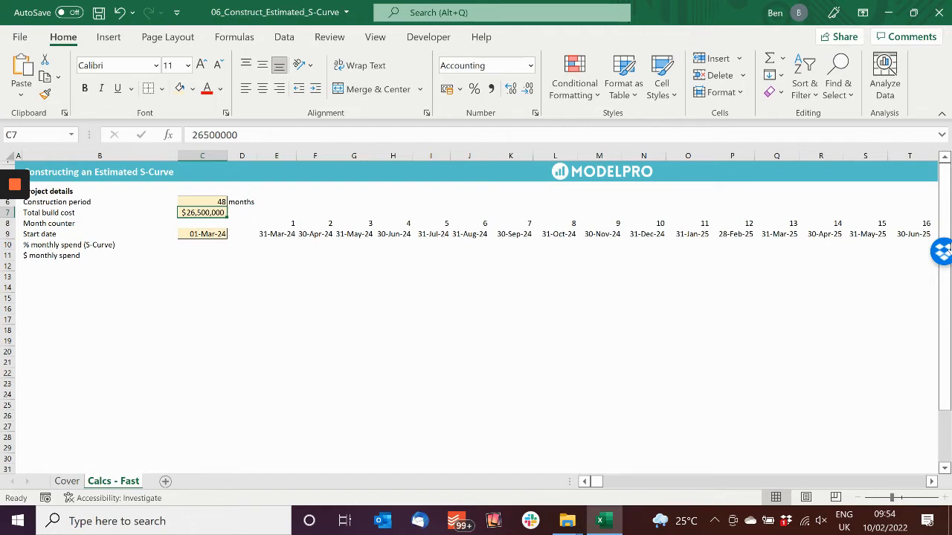
key(Down)
key(Down)
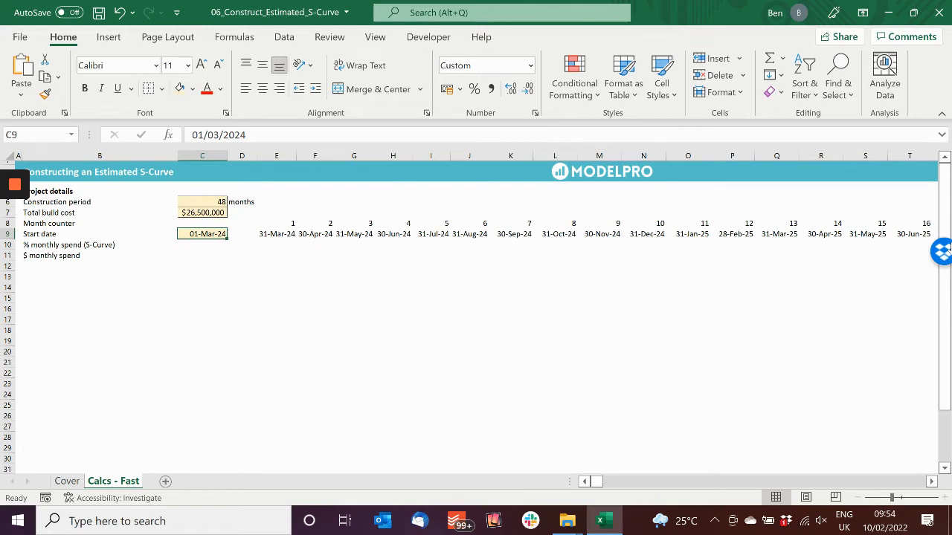
key(Down)
key(Down)
key(Down)
key(Down)
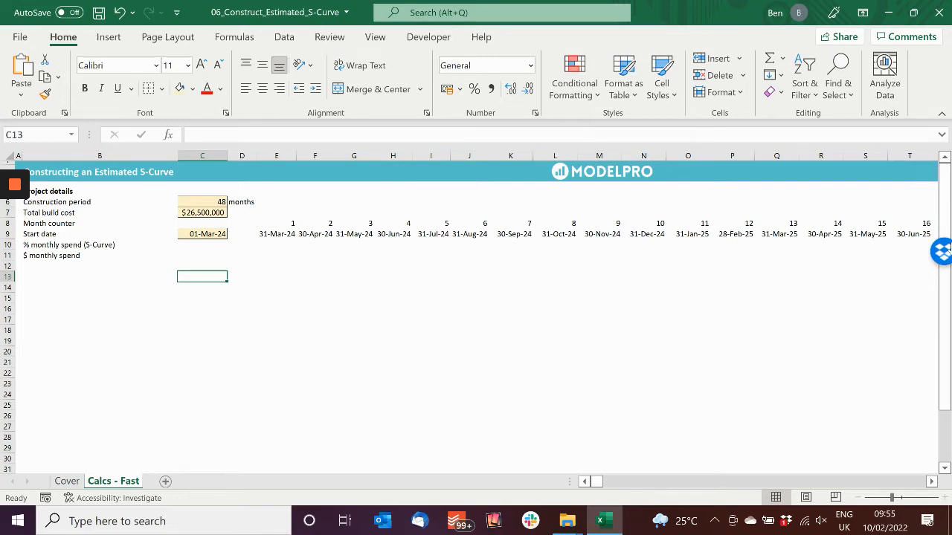
Examine the month-end date formulas in row 9 from the first month through the last construction month.
key(Up)
key(Up)
key(Up)
key(Up)
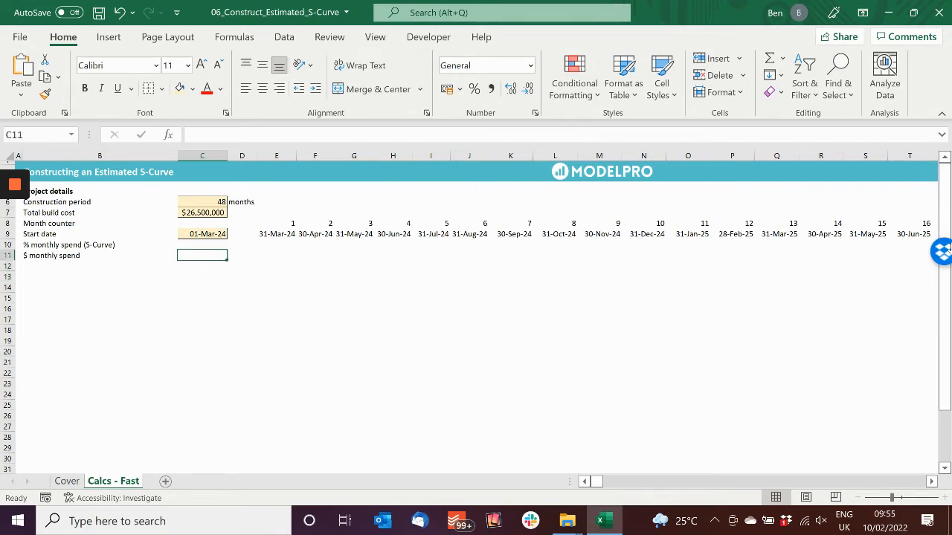
key(Right)
key(Right)
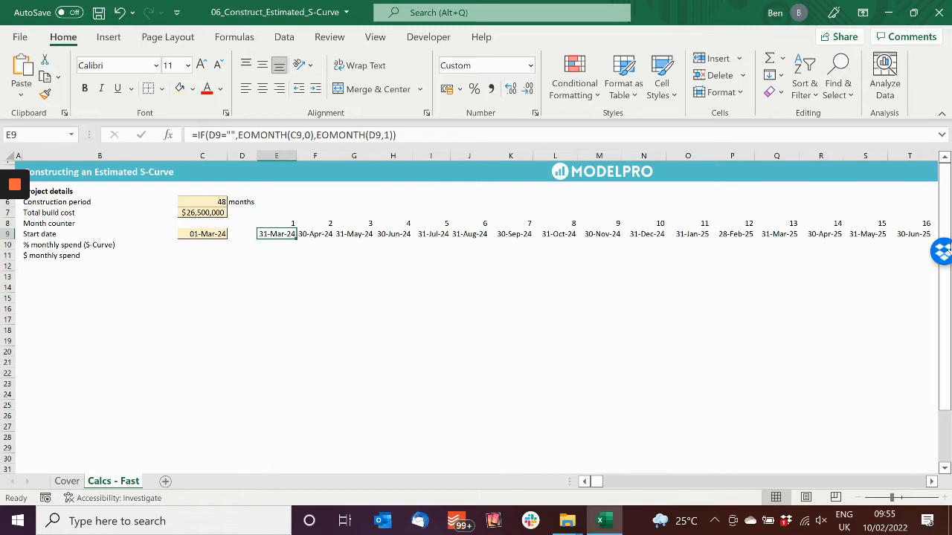
key(Right)
key(Right)
key(Down)
key(Down)
key(Up)
key(Up)
key(Right)
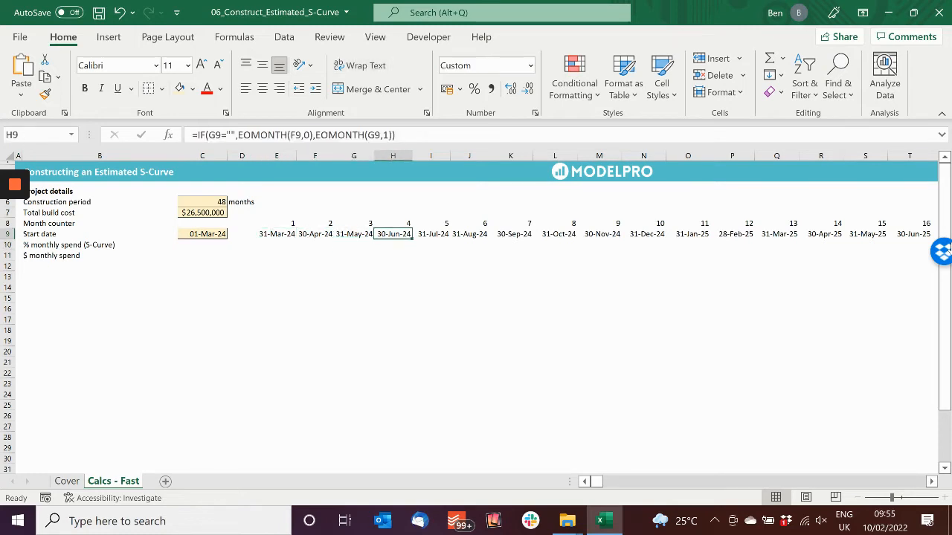
key(ctrl+Right)
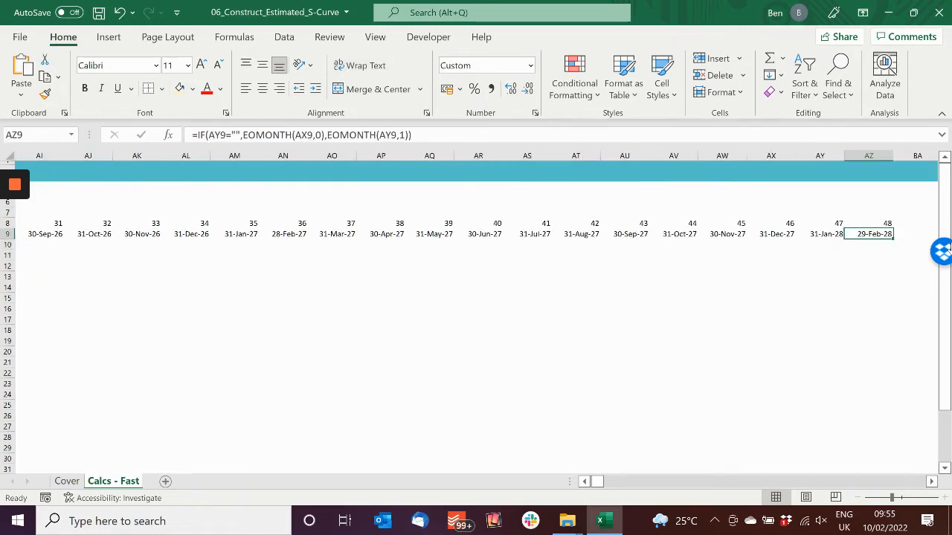
key(ctrl+Left)
key(ctrl+Left)
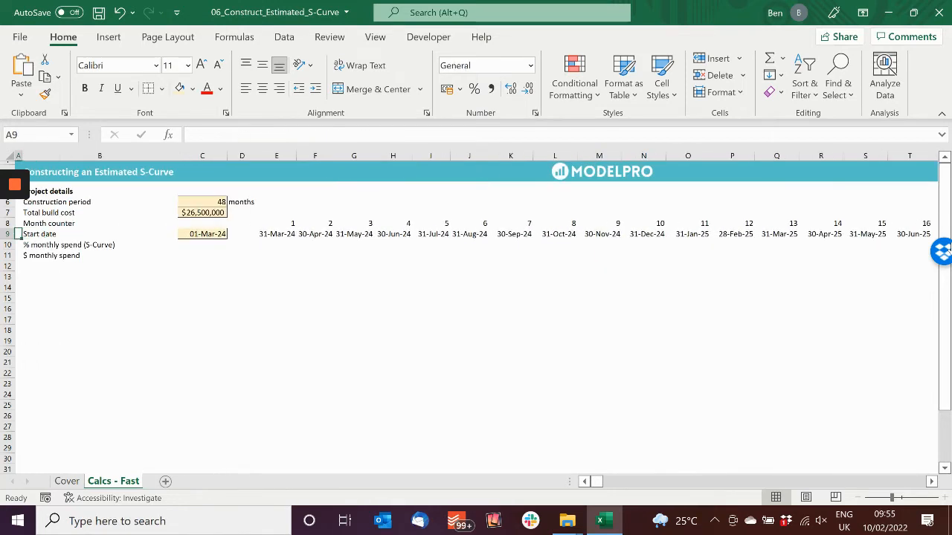
key(Right)
key(Up)
key(Up)
key(Down)
key(Down)
key(Down)
key(Down)
key(Down)
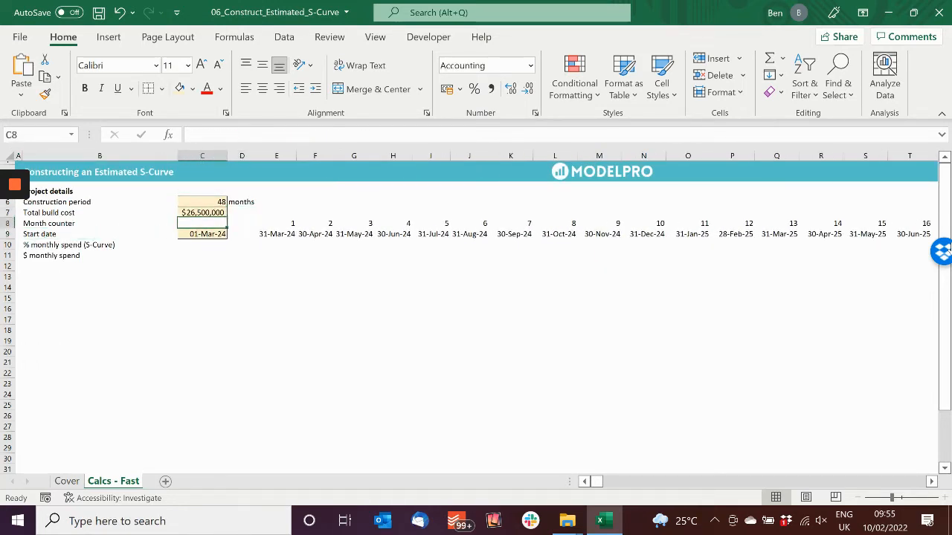
Begin the first month's S-curve percentage formula in E10 with =3*(E8/$C$6), using an absolute reference to the construction period.
key(Right)
key(Up)
key(Right)
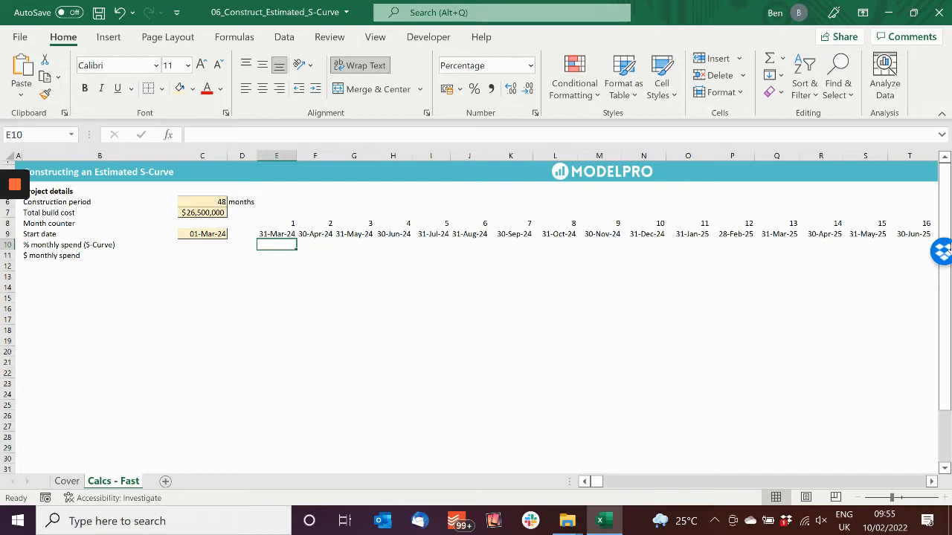
text(=)
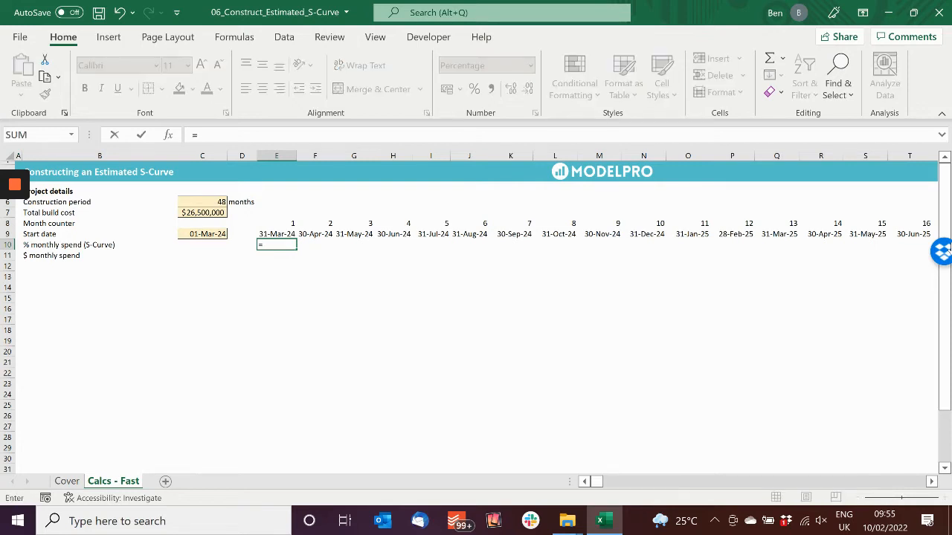
text(3*()
key(Up)
key(Up)
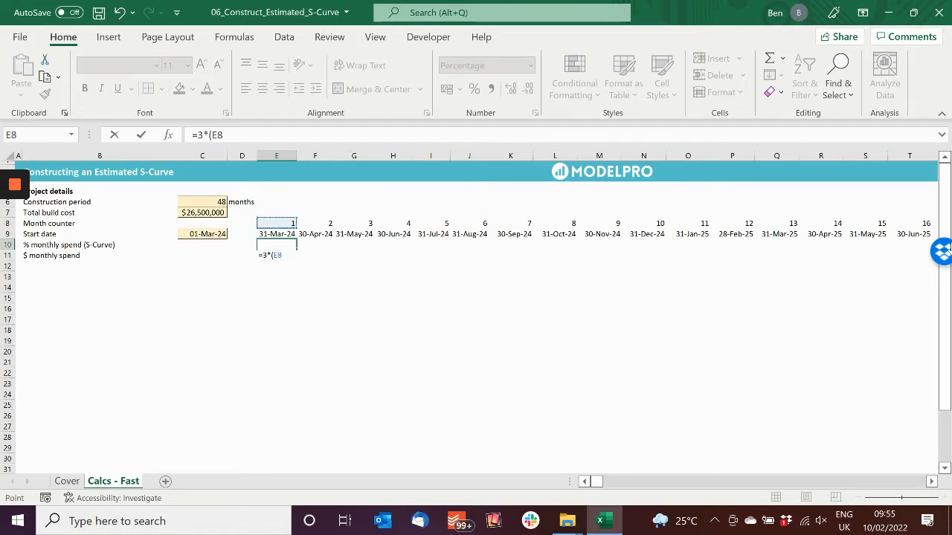
text(/)
key(Up)
key(Up)
key(Up)
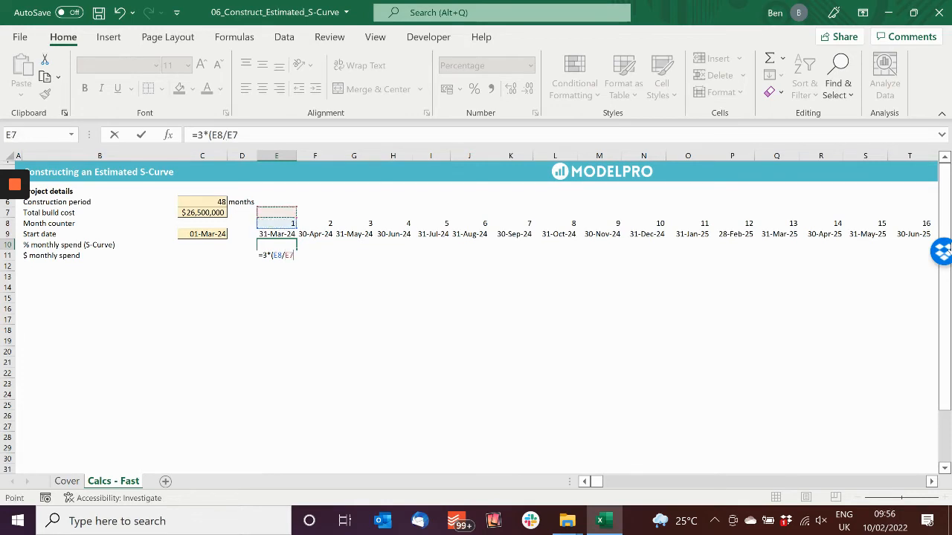
key(Left)
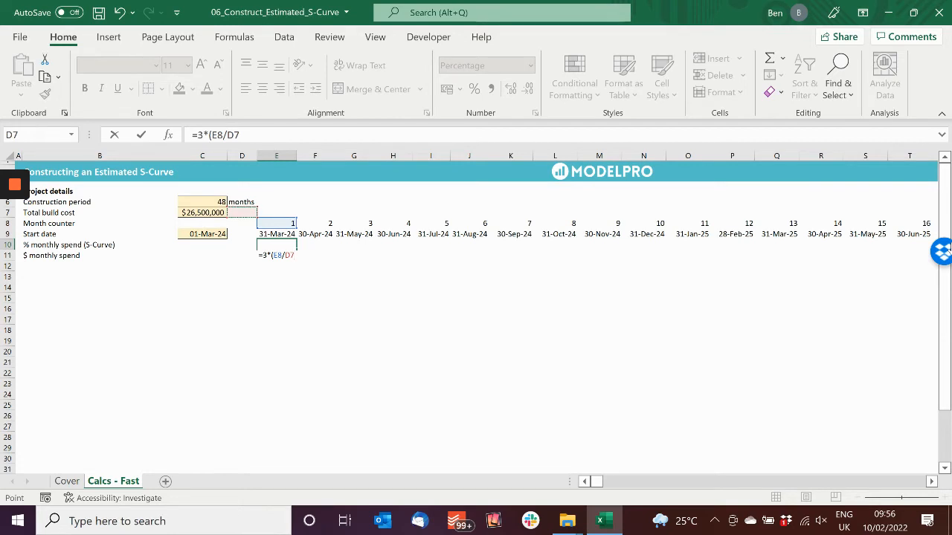
key(Left)
key(Up)
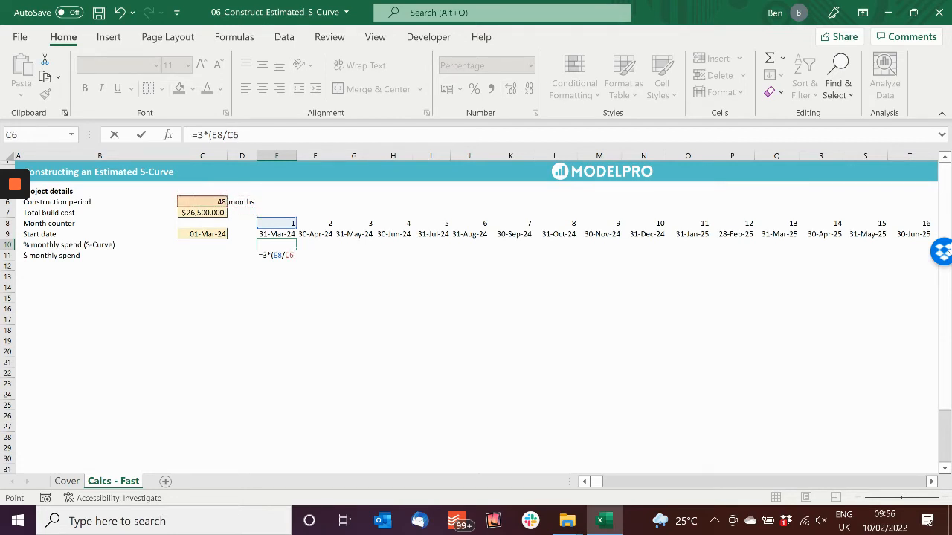
key(F4)
text())
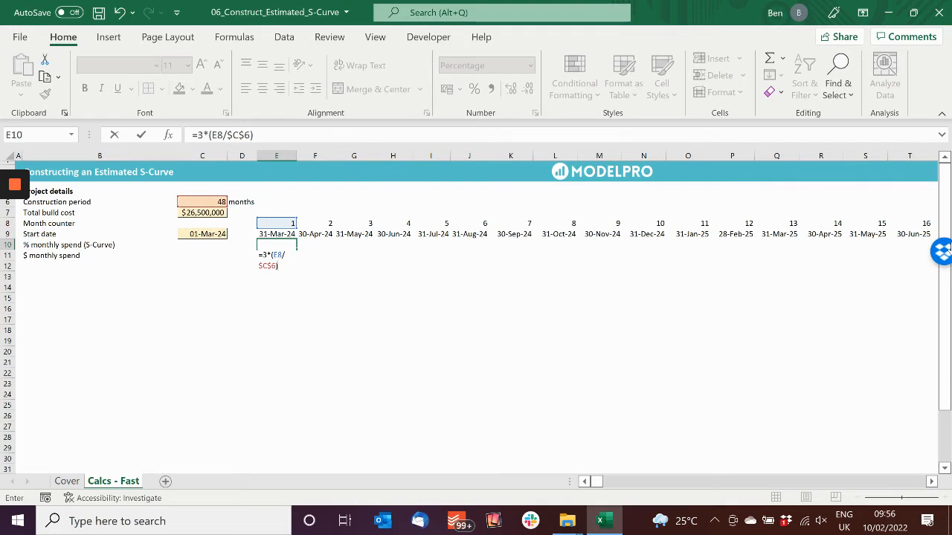
Append ^2-2*E8/$C$6)^3 to the E10 formula and try to commit it.
text(^2-2*)
key(Up)
key(Up)
key(Up)
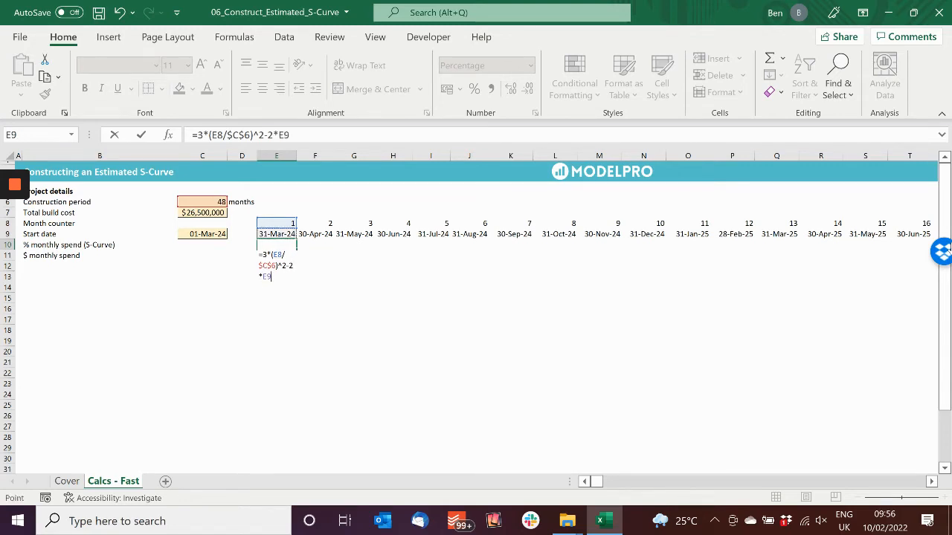
key(Down)
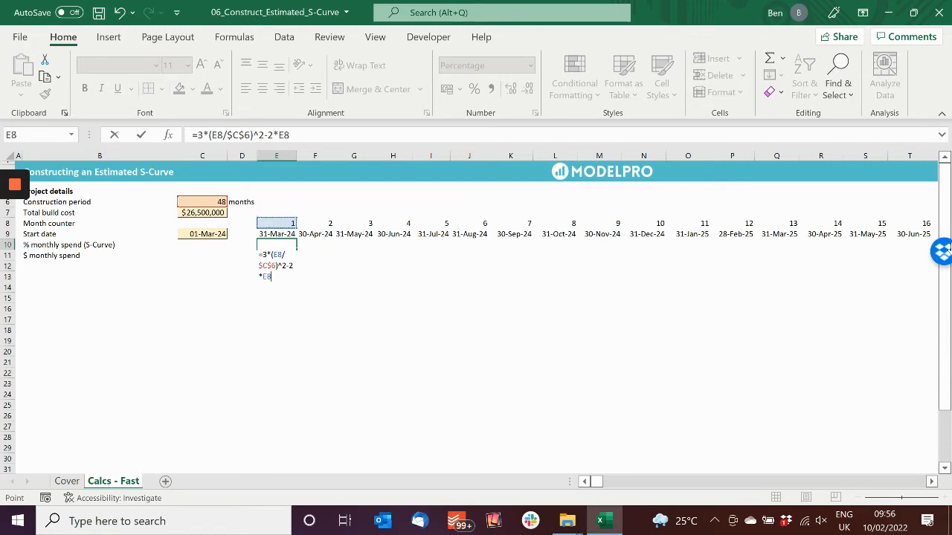
text(/)
key(Up)
key(Up)
key(Up)
key(Left)
key(Left)
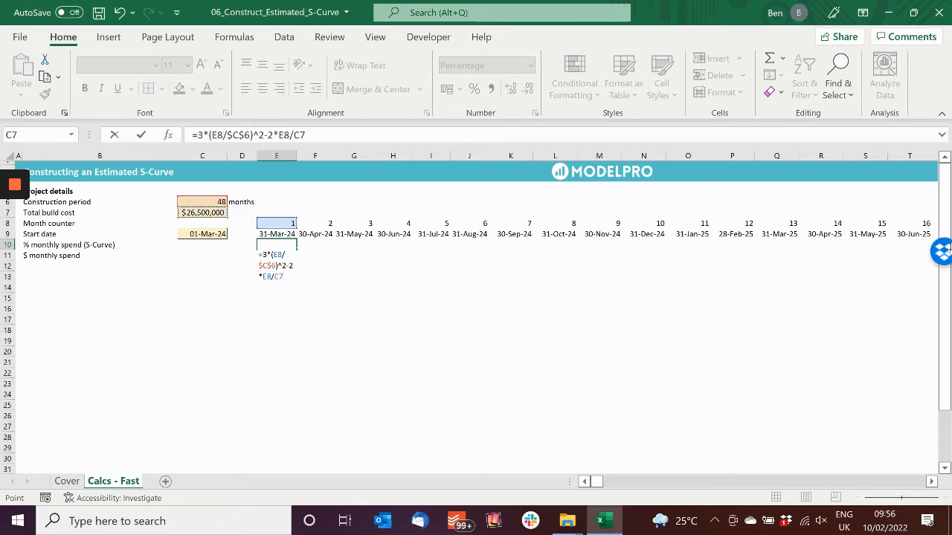
key(Up)
key(F4)
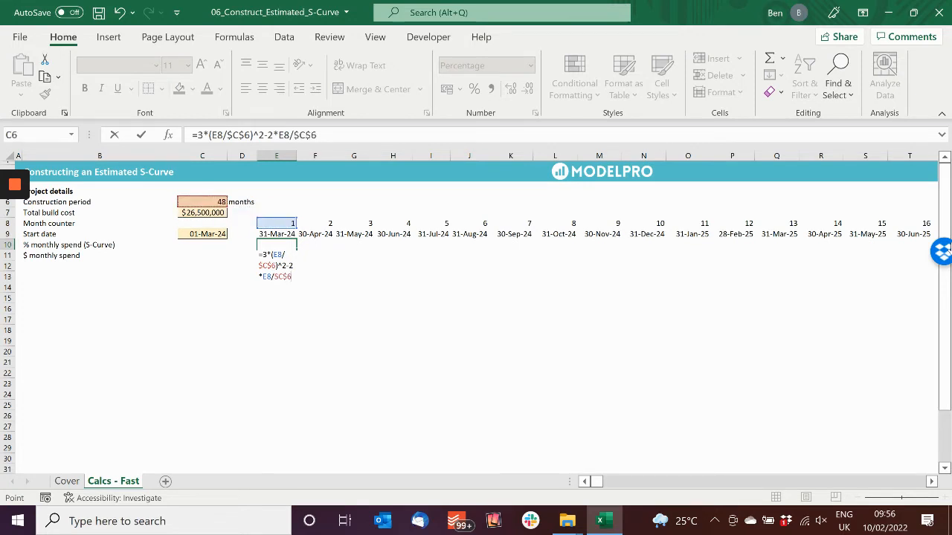
text()^3)
key(Return)
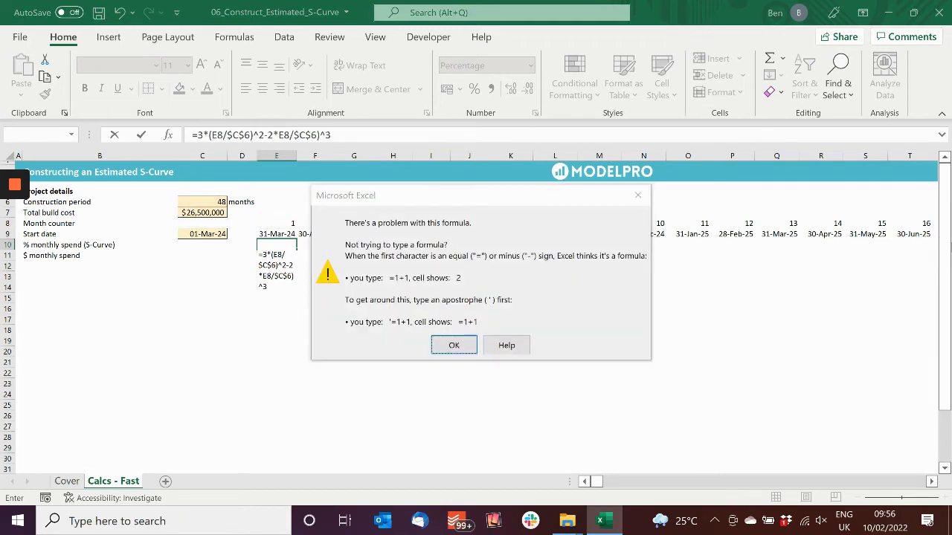
Add the missing opening bracket before the second E8 so the formula in E10 is =3*(E8/$C$6)^2-2*(E8/$C$6)^3.
key(Return)
key(Left)
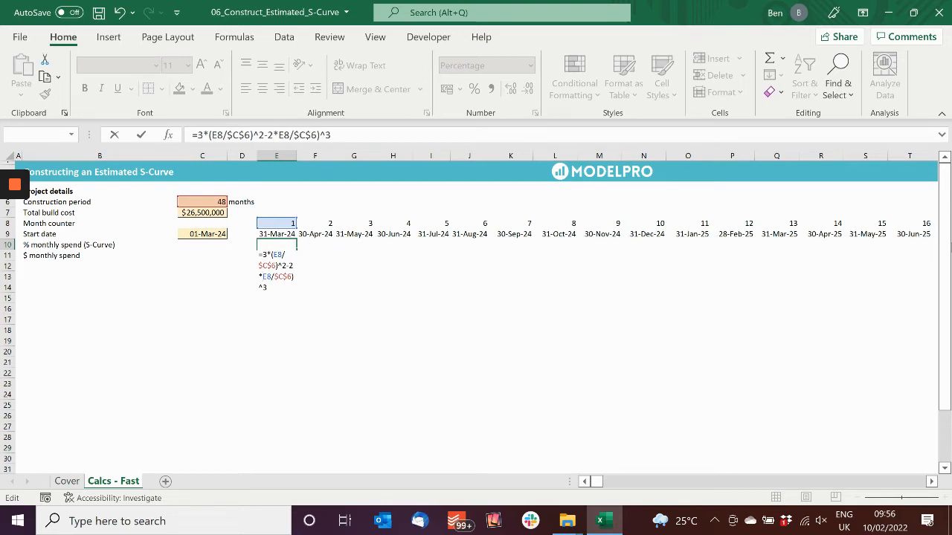
text(()
key(Return)
key(Up)
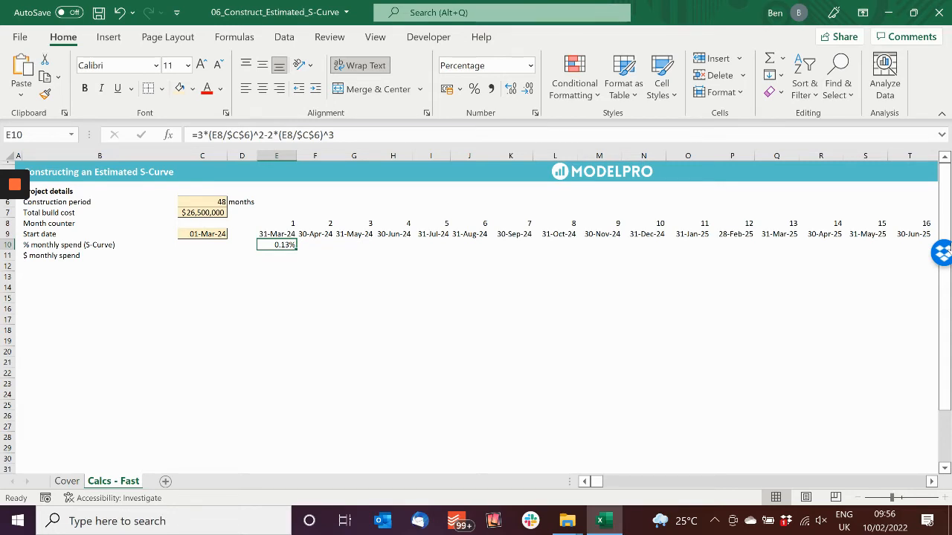
Review the total build cost input in C7 and the S-curve formula in E10.
key(Up)
key(Left)
key(Up)
key(Up)
key(Left)
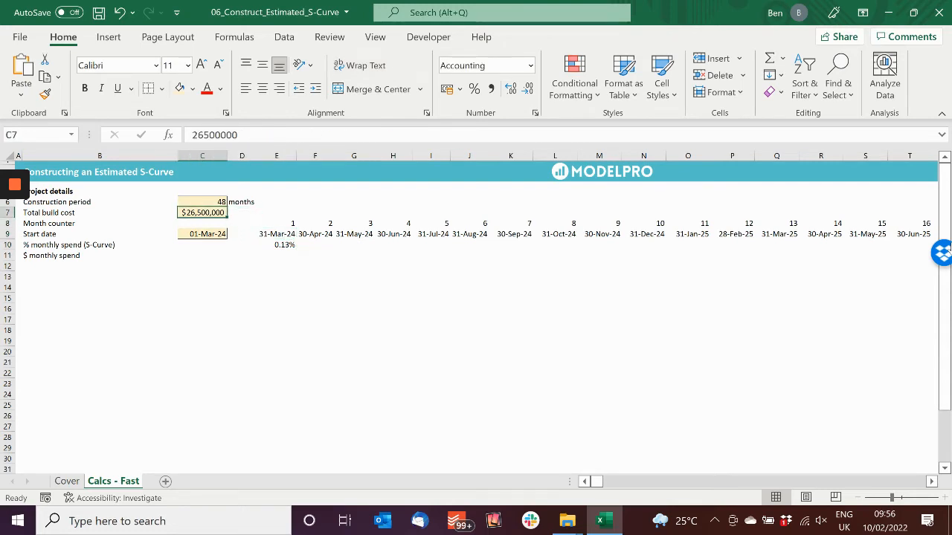
key(Right)
key(Right)
key(Down)
key(Down)
key(Down)
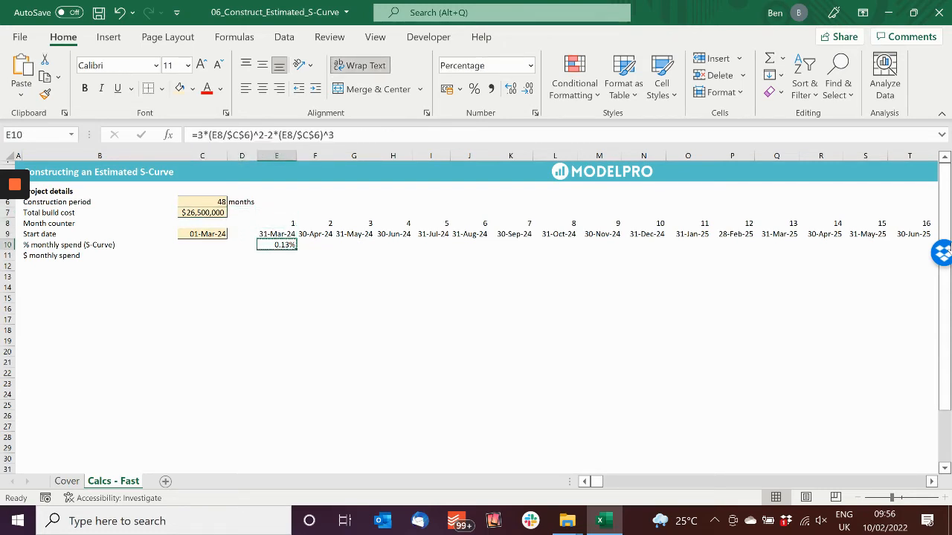
Copy the S-curve formula from E10 across the % monthly spend row through AZ10, the last construction month.
key(ctrl+c)
key(Up)
key(ctrl+Right)
key(Down)
key(ctrl+v)
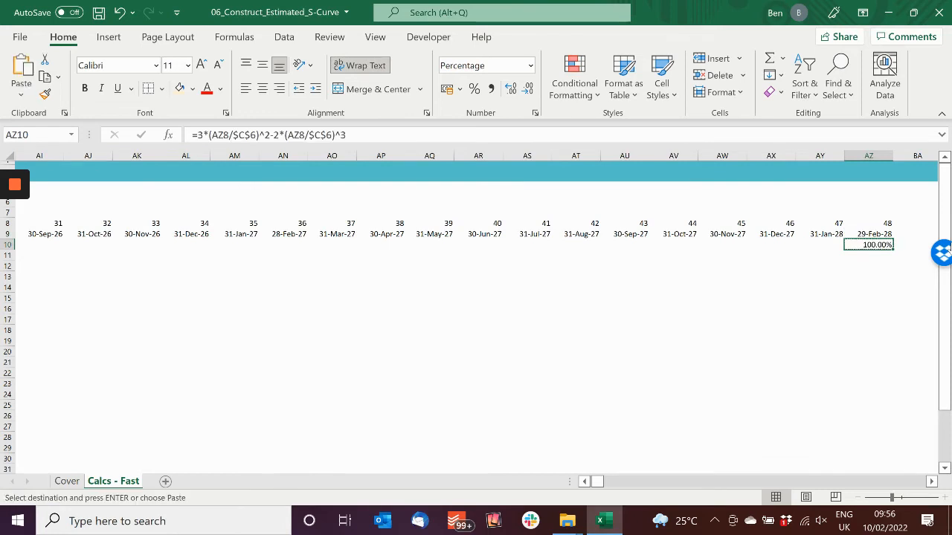
key(ctrl+shift+Left)
key(ctrl+v)
Examine the S-curve percentages along row 10 from the first month to month 48, comparing the last one with its month counter.
key(ctrl+Left)
key(ctrl+Left)
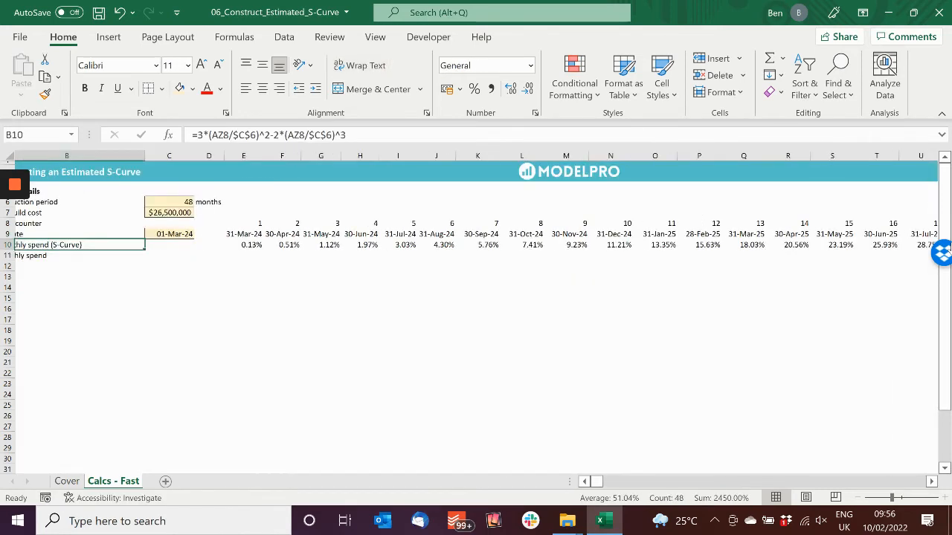
key(ctrl+Right)
key(Right)
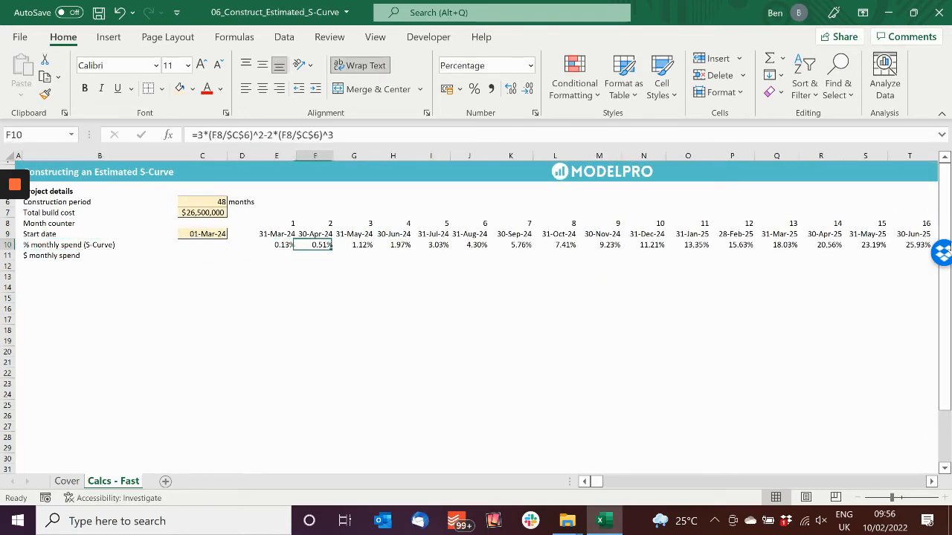
key(Right)
key(Right)
key(Right)
key(Right)
key(Right)
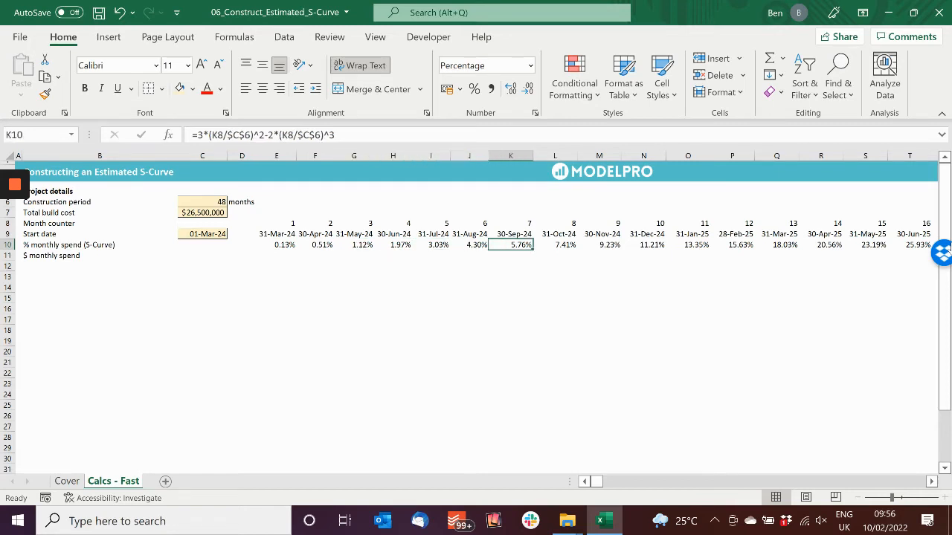
key(Right)
key(Right)
key(Right)
key(ctrl+Right)
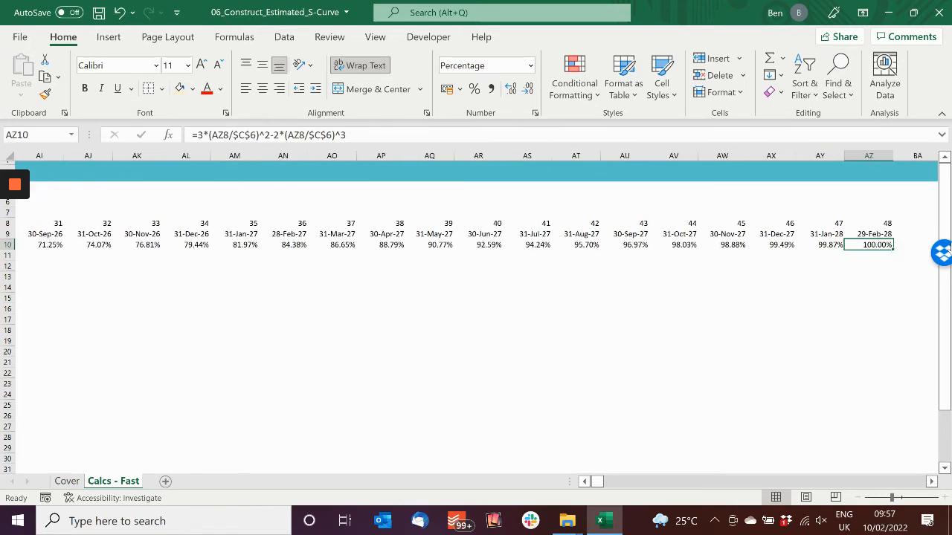
key(Up)
key(Up)
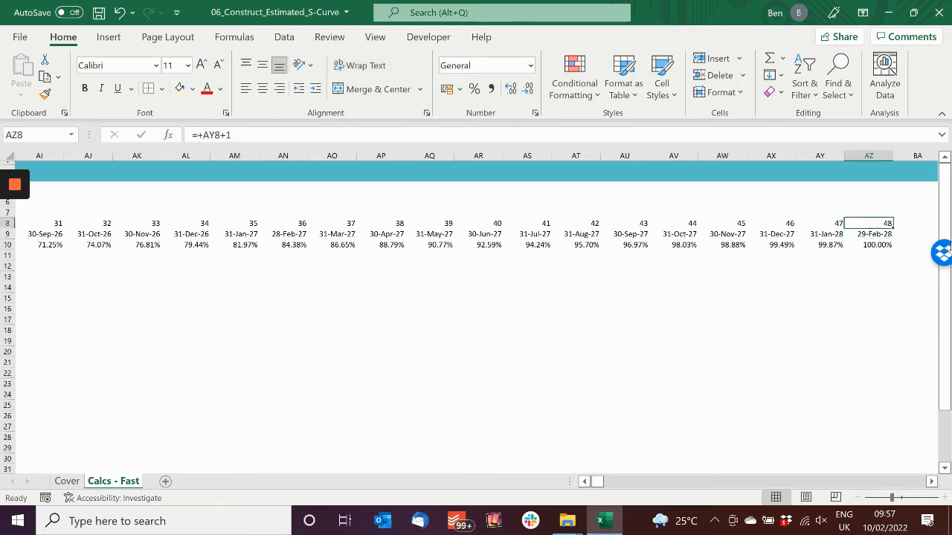
key(Down)
key(Down)
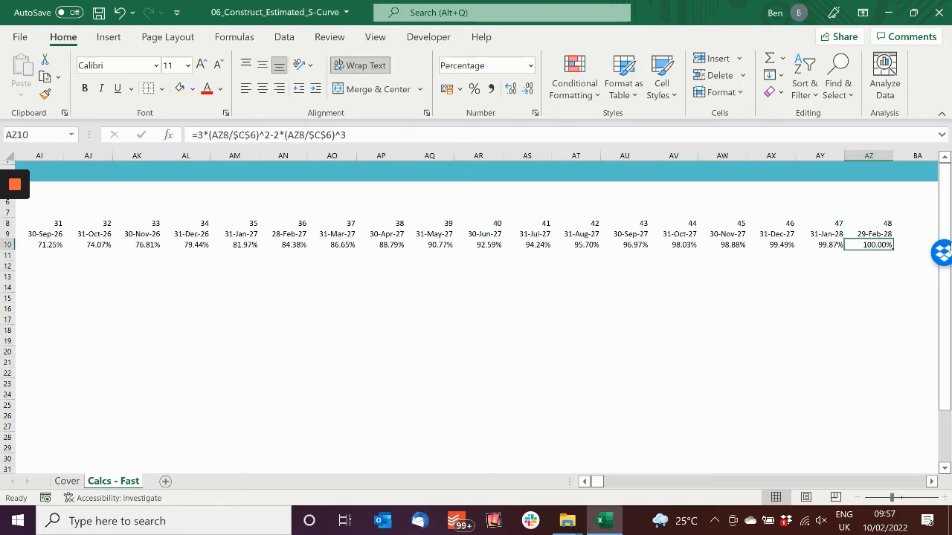
key(ctrl+Left)
key(ctrl+Left)
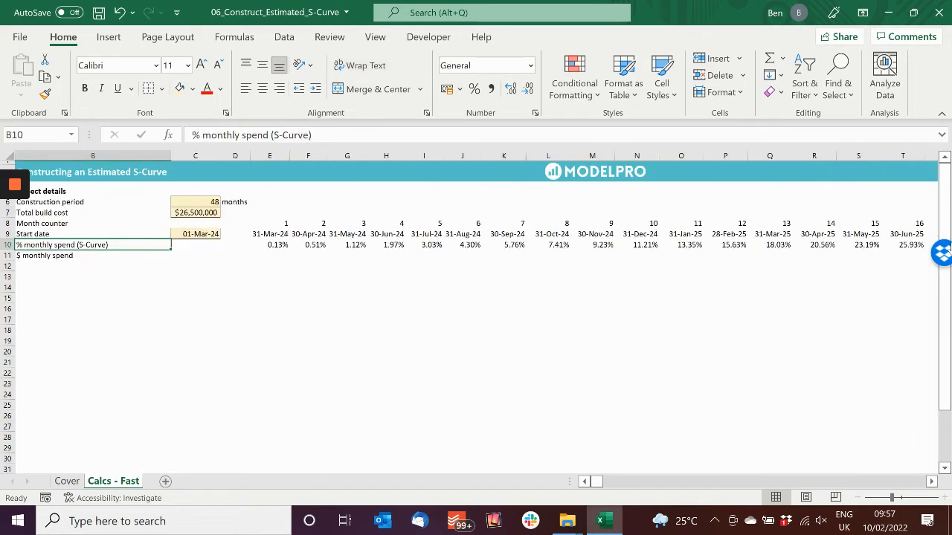
Enter the formula =E10*$C$7 in E11 to calculate the first month's $ monthly spend.
key(Right)
key(Right)
key(Down)
key(Right)
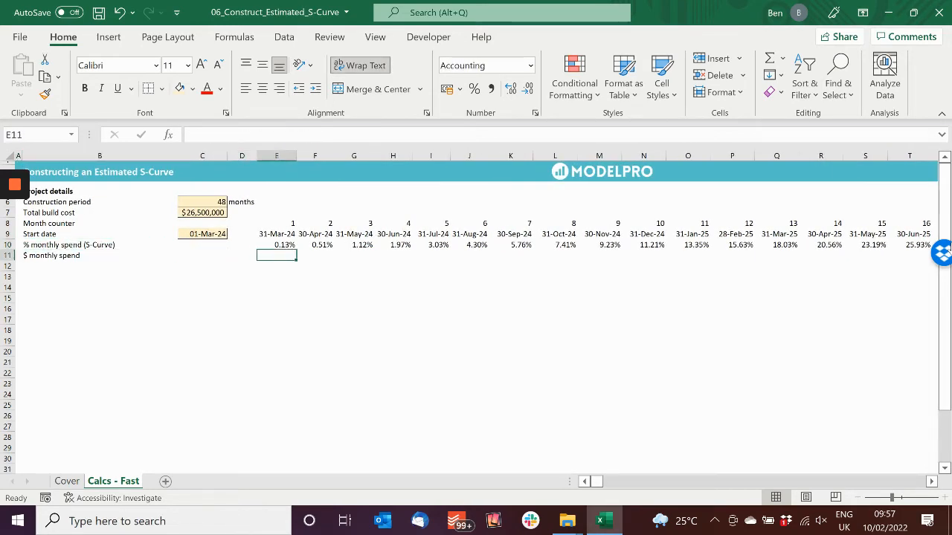
text(=)
key(Up)
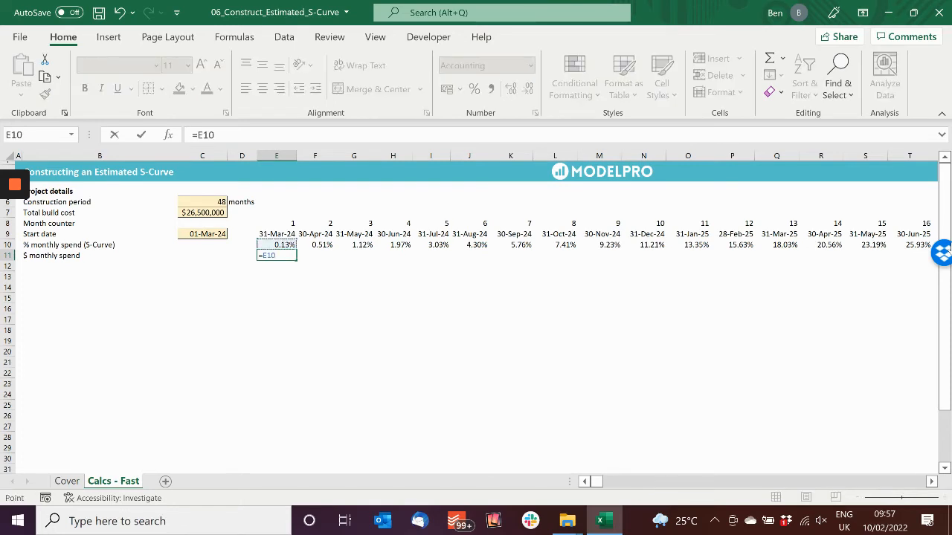
text(*)
key(Up)
key(Up)
key(Left)
key(Left)
key(Up)
key(Up)
key(F4)
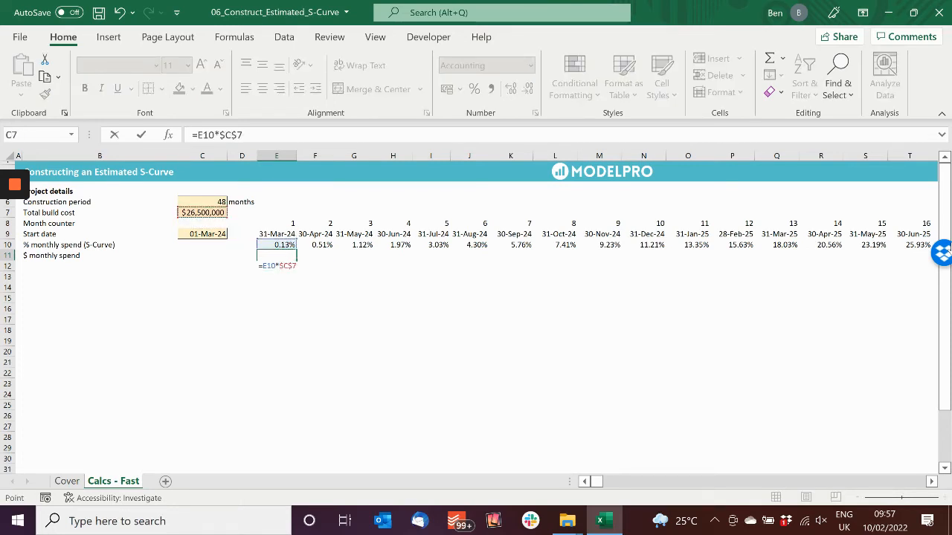
key(Return)
Copy the formula from E11 across the $ monthly spend row through AZ11, the last construction month.
key(Up)
key(ctrl+c)
key(Up)
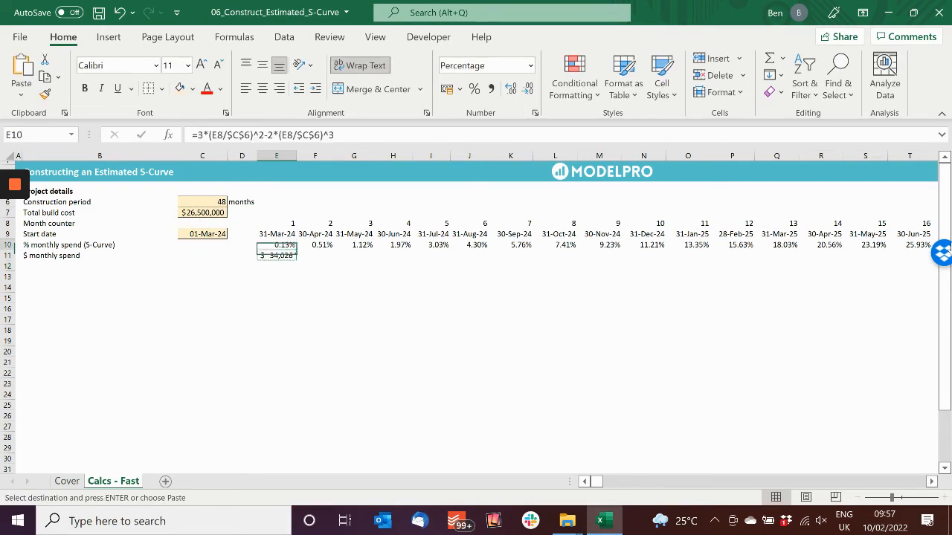
key(ctrl+Right)
key(Down)
key(ctrl+v)
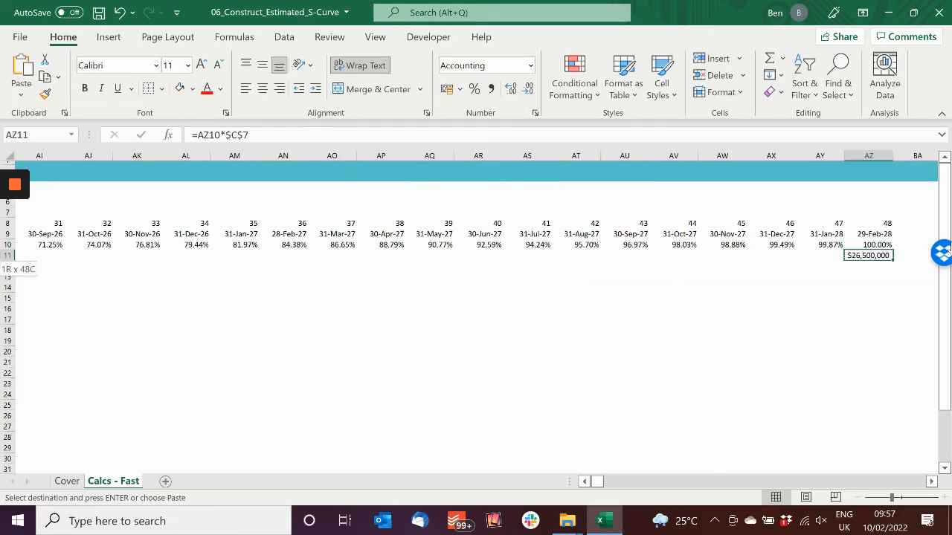
key(ctrl+shift+Left)
key(Return)
Examine the $ monthly spend along row 11 from the first to the last month, comparing the last one with the total build cost.
key(ctrl+Left)
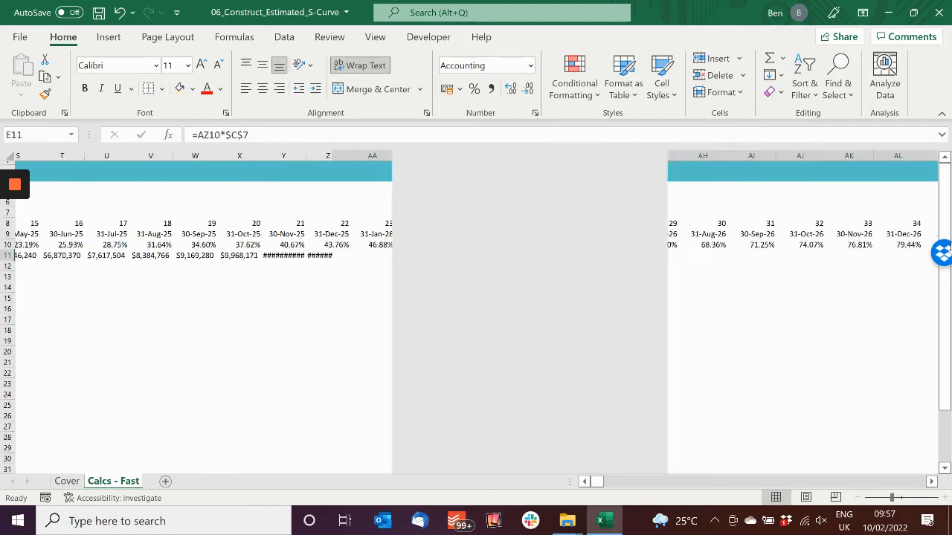
key(ctrl+Left)
key(Up)
key(Up)
key(Right)
key(Right)
key(Up)
key(Up)
key(Left)
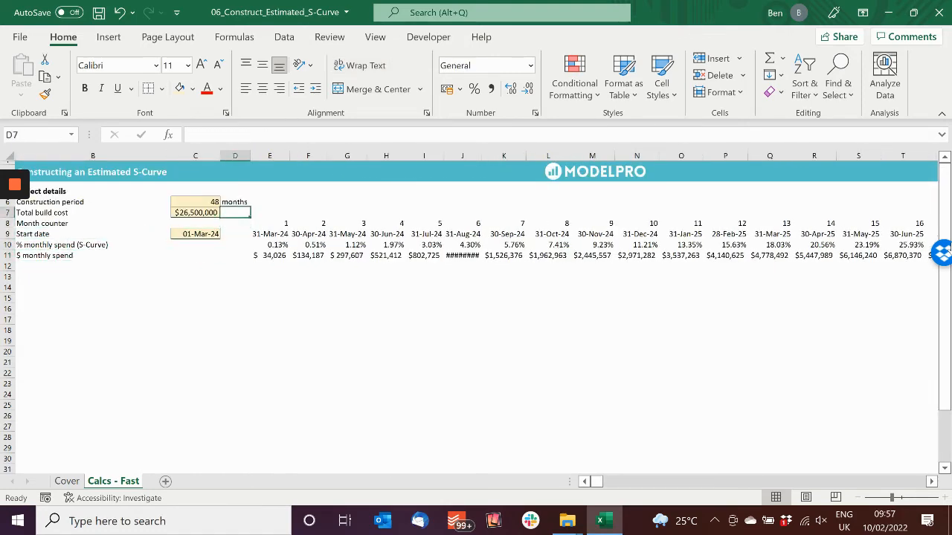
key(Down)
key(Down)
key(Right)
key(Right)
key(Down)
key(Down)
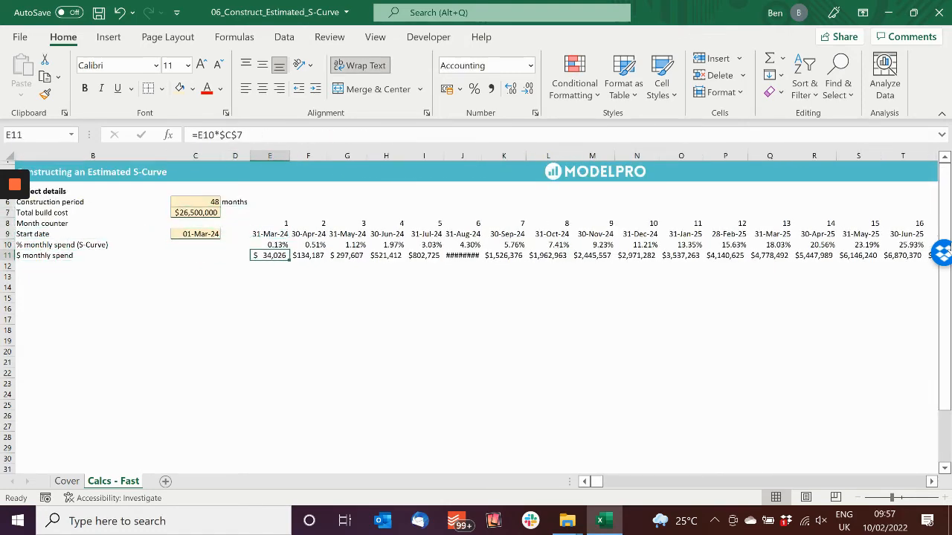
key(ctrl+Right)
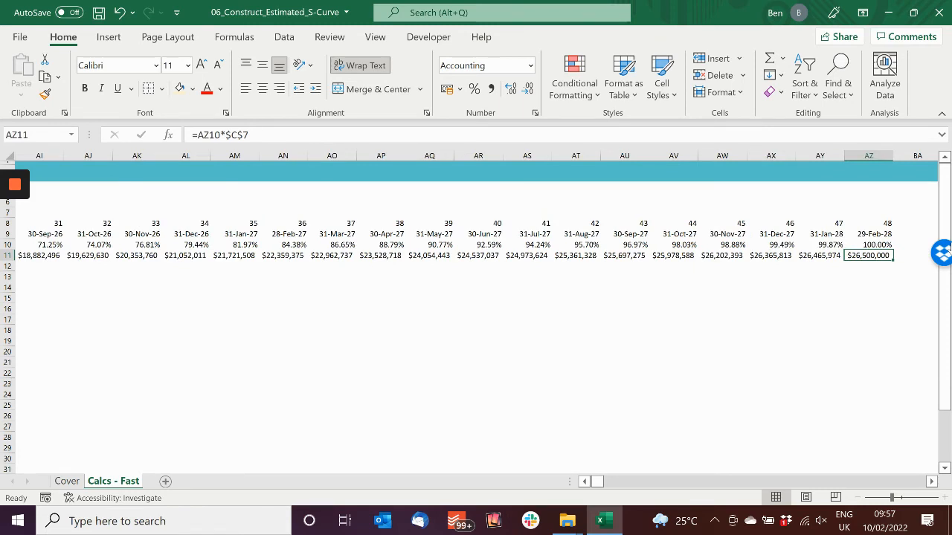
key(ctrl+Left)
key(ctrl+Left)
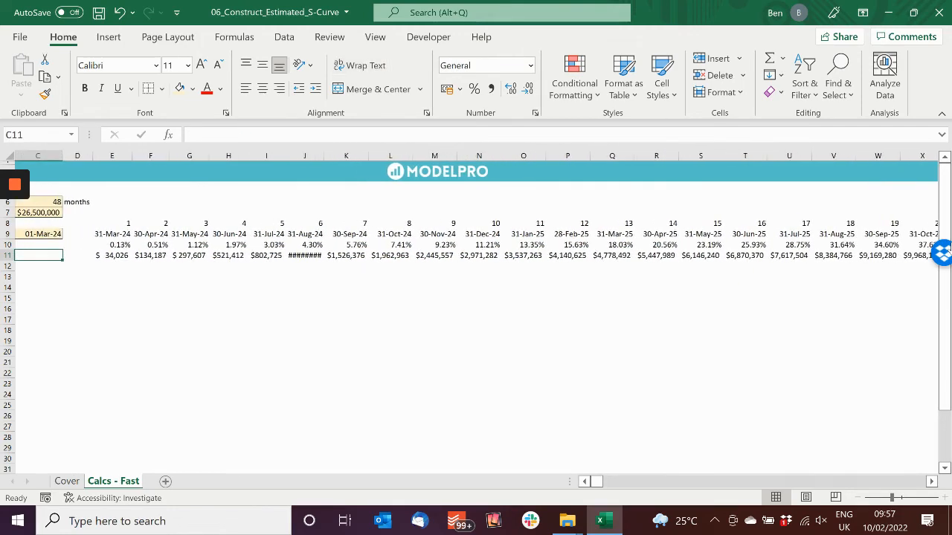
key(Left)
key(Right)
key(Right)
key(Right)
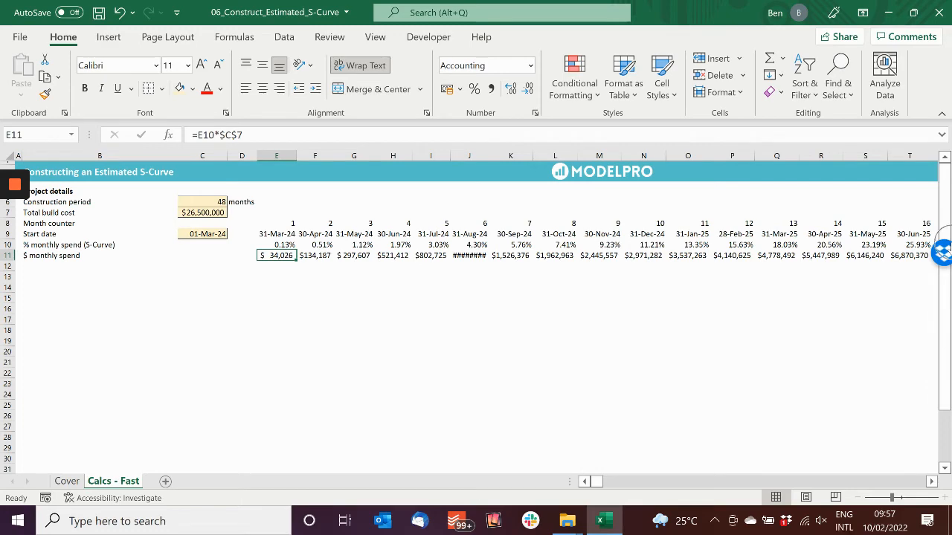
Insert a 2-D line chart from the month-end dates in E9:AZ9 and the $ monthly spend in E11:AZ11.
key(Up)
key(Up)
key(ctrl+shift+Right)
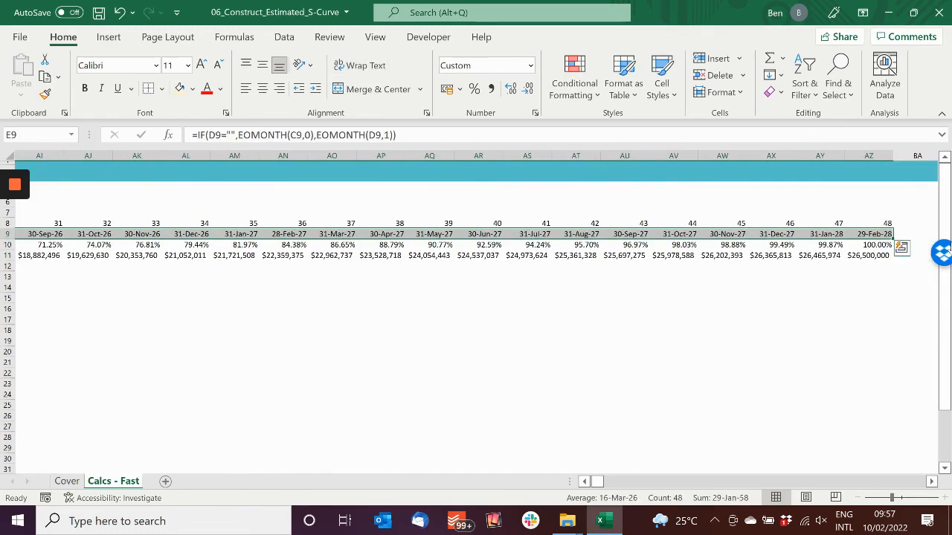
key(ctrl+q)
click(901, 248)
click(876, 255)
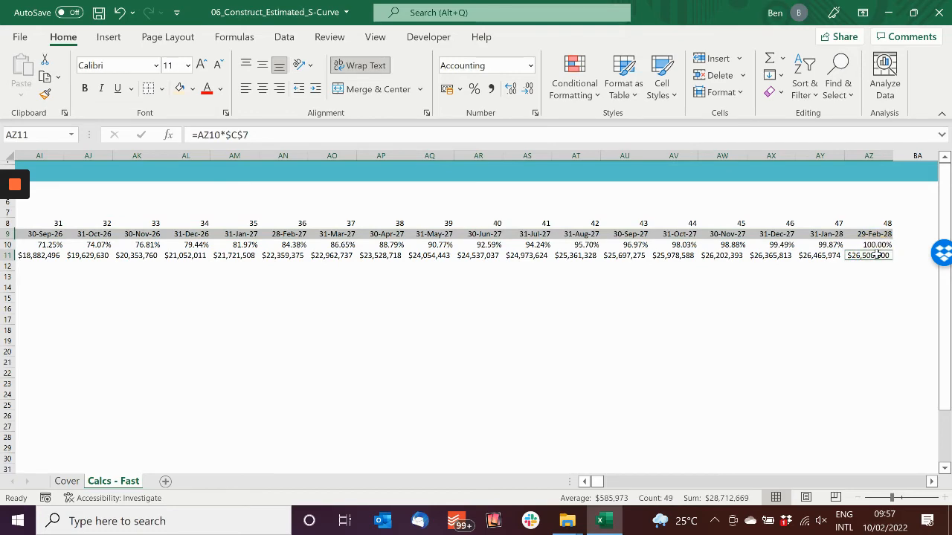
key(ctrl+shift+Left)
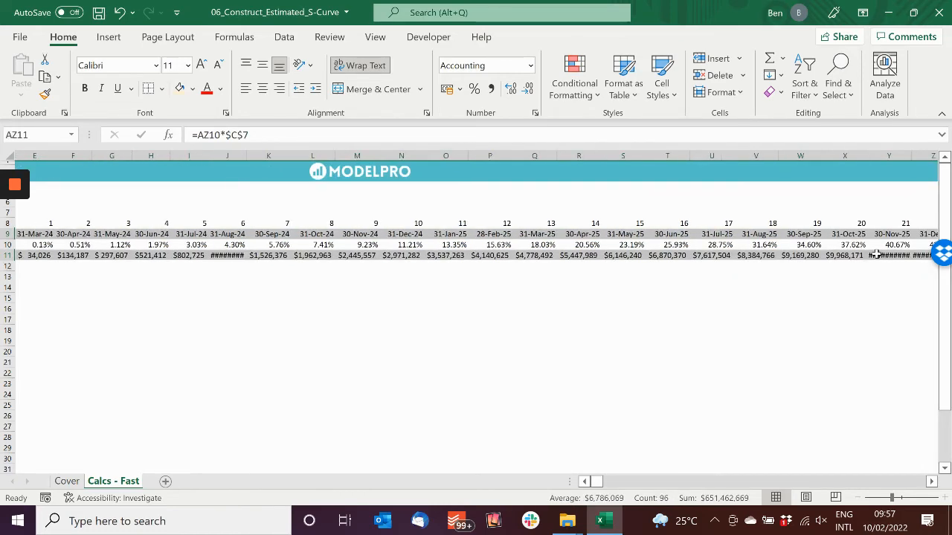
key(alt)
key(n)
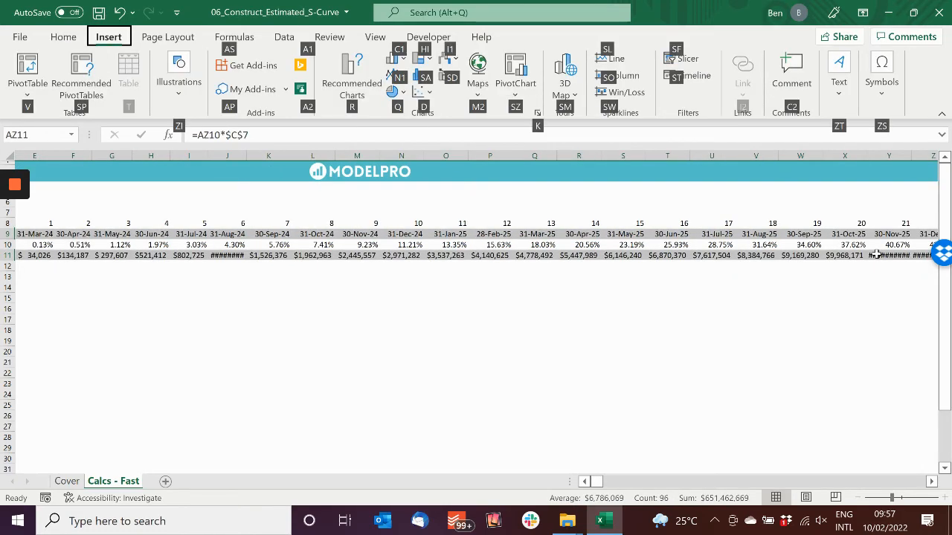
key(n)
key(1)
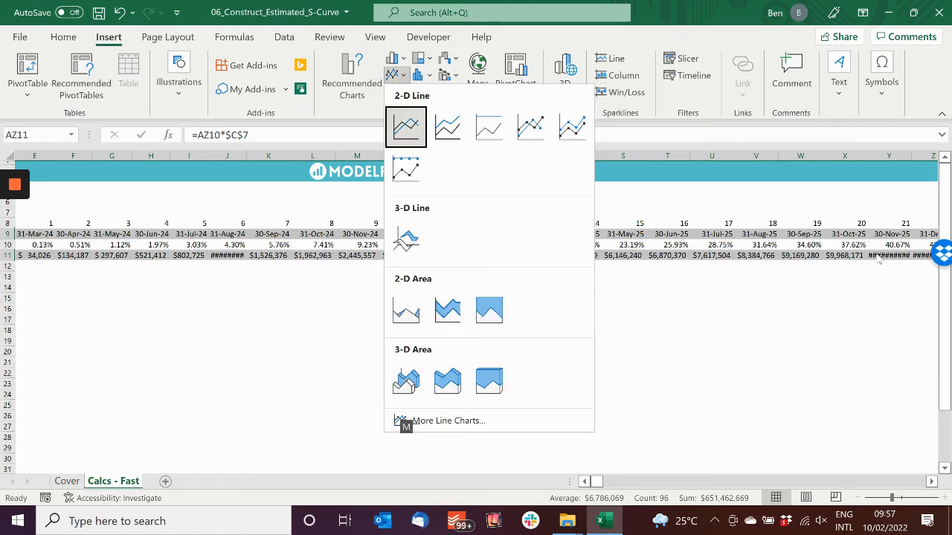
key(Return)
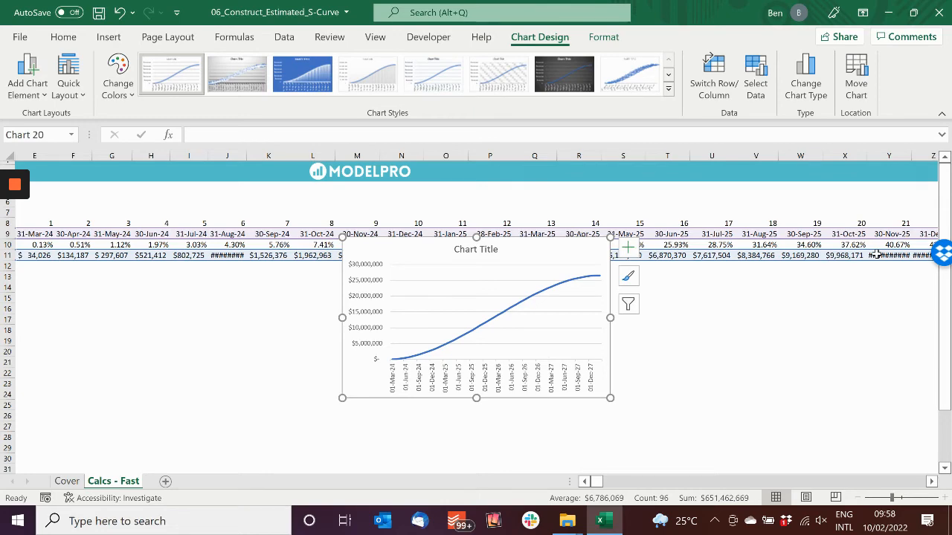
Move the line chart into the empty area below the spend rows, starting at column E, and deselect it.
drag(587, 252, 275, 290)
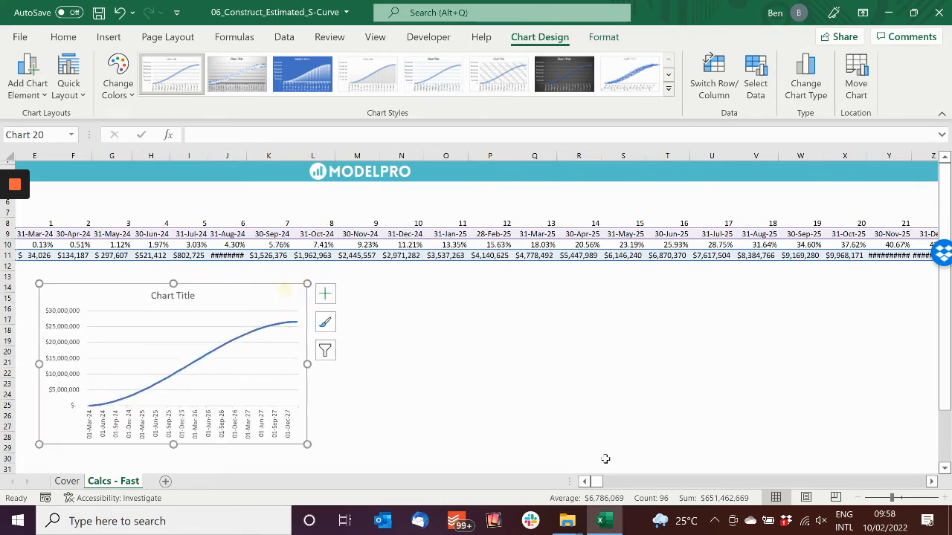
click(585, 481)
click(585, 481)
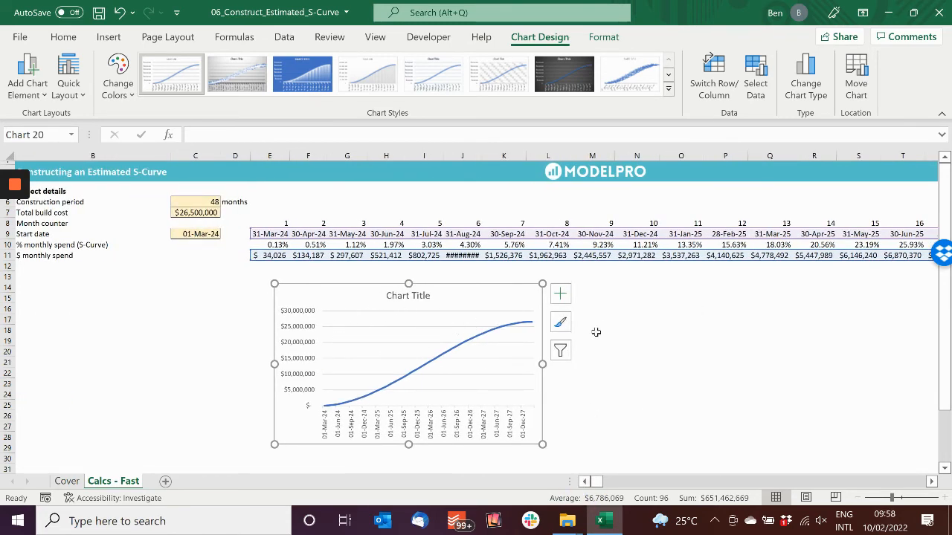
click(718, 336)
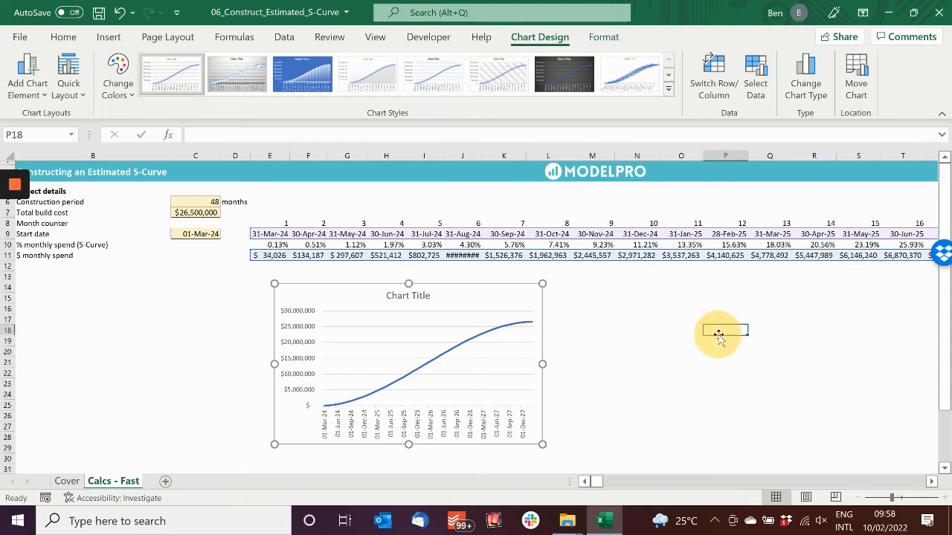
click(237, 308)
Set the construction period in C6 to 35 months.
click(202, 199)
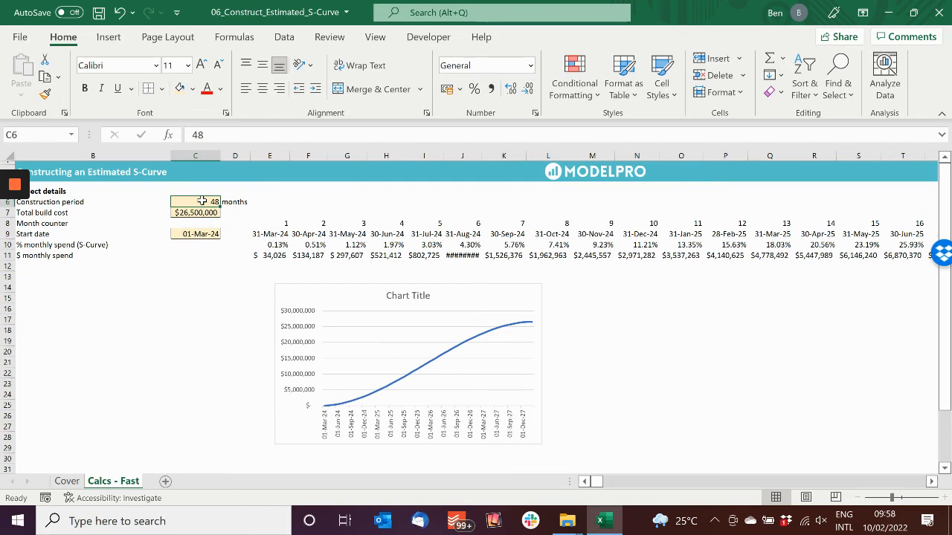
text(3)
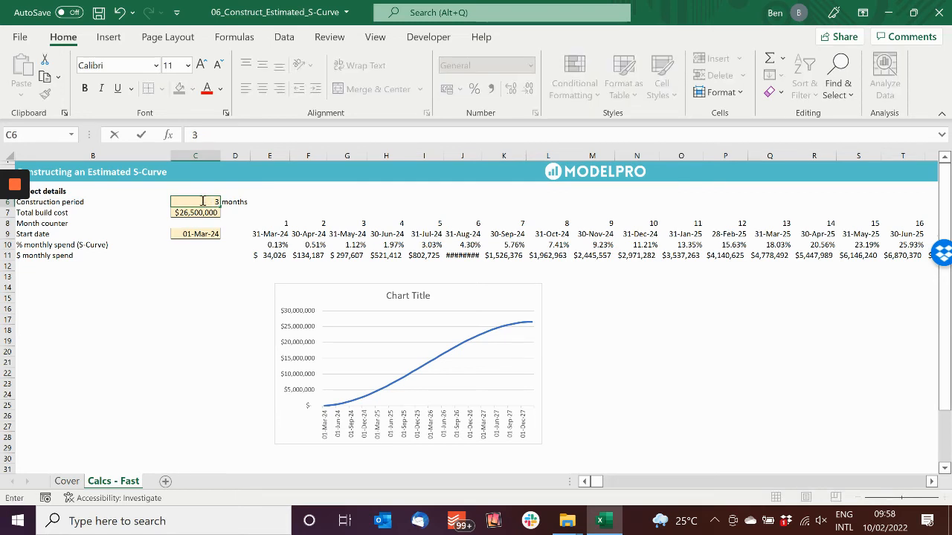
text(5)
key(Return)
Clear the month counter, date, % spend and $ spend cells for months 36 to 48 in AN8:AZ11.
key(Down)
key(Down)
key(Down)
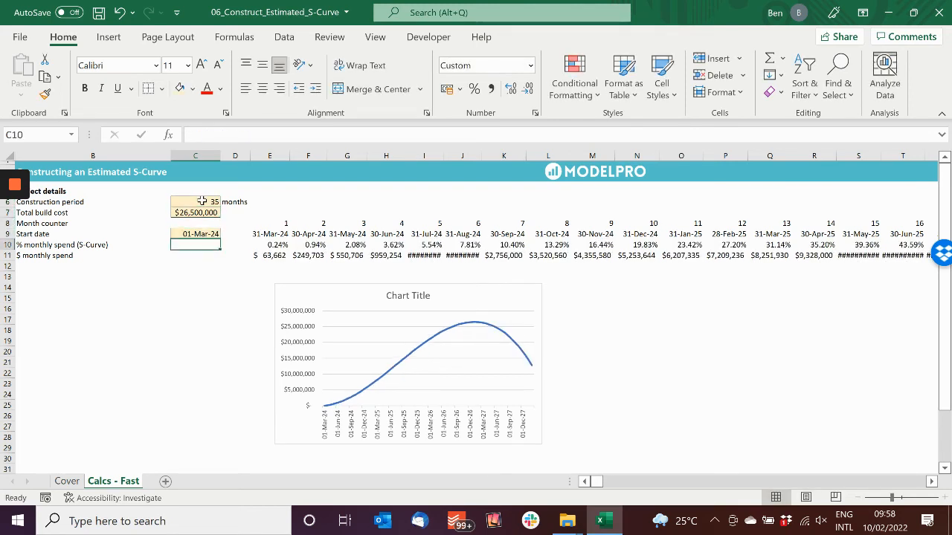
key(Right)
key(Up)
key(Right)
key(Right)
key(Up)
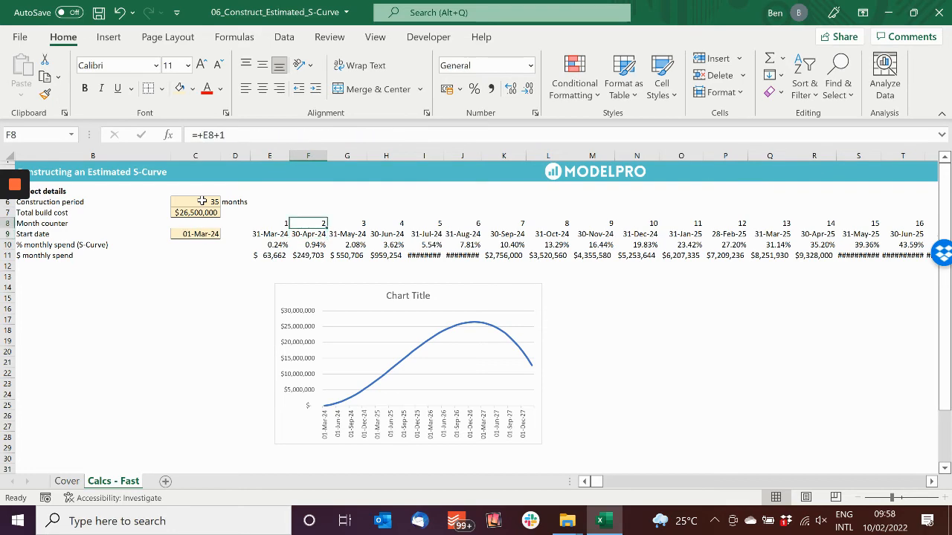
key(Right)
key(ctrl+Right)
key(Left)
key(Left)
key(Left)
key(Left)
key(Left)
key(Left)
key(Left)
key(Left)
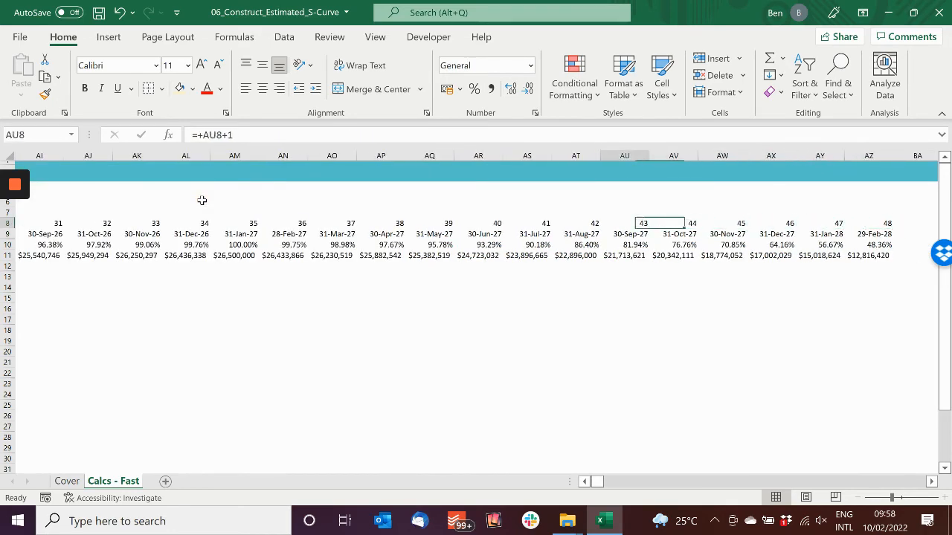
key(Left)
key(Left)
key(Left)
key(Left)
key(shift+Down)
key(shift+Down)
key(shift+Down)
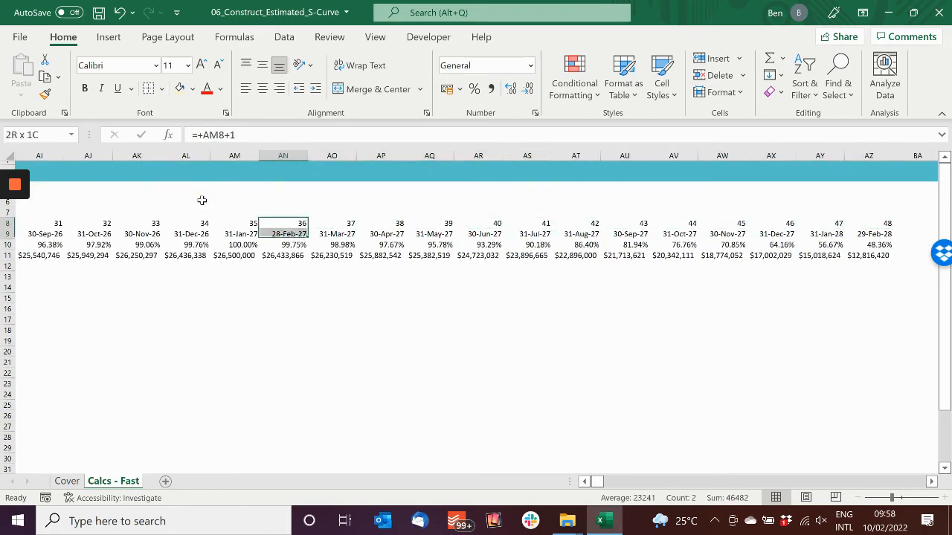
key(ctrl+shift+Right)
key(Delete)
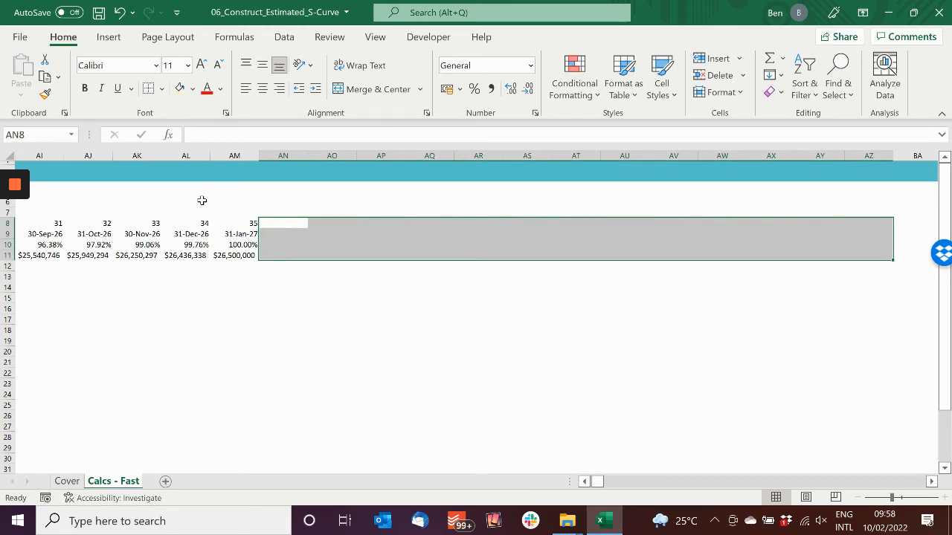
Check the $ spend and S-curve percentage of month 35 in column AM, and review the start of the timeline with the chart.
key(Left)
key(Left)
key(Down)
key(Right)
key(Down)
key(Down)
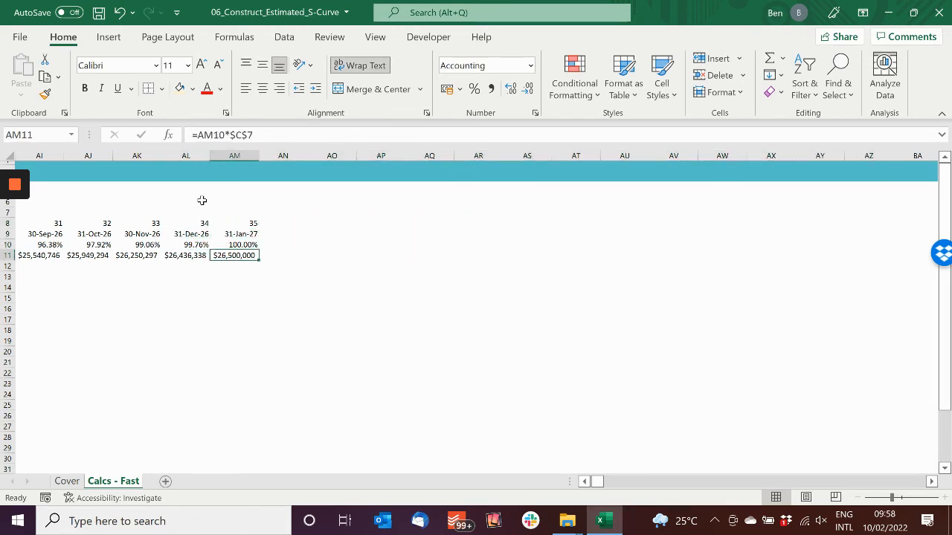
key(Up)
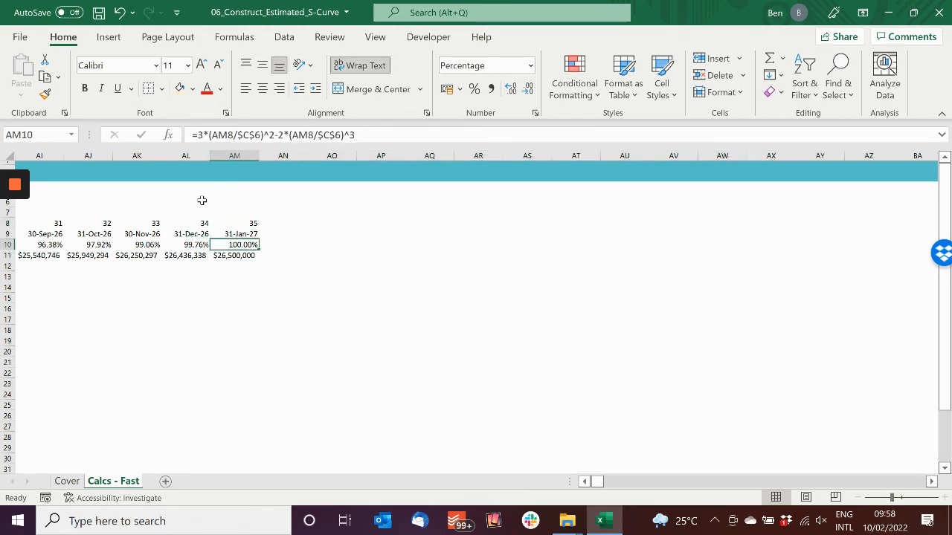
key(Up)
key(Up)
key(ctrl+Left)
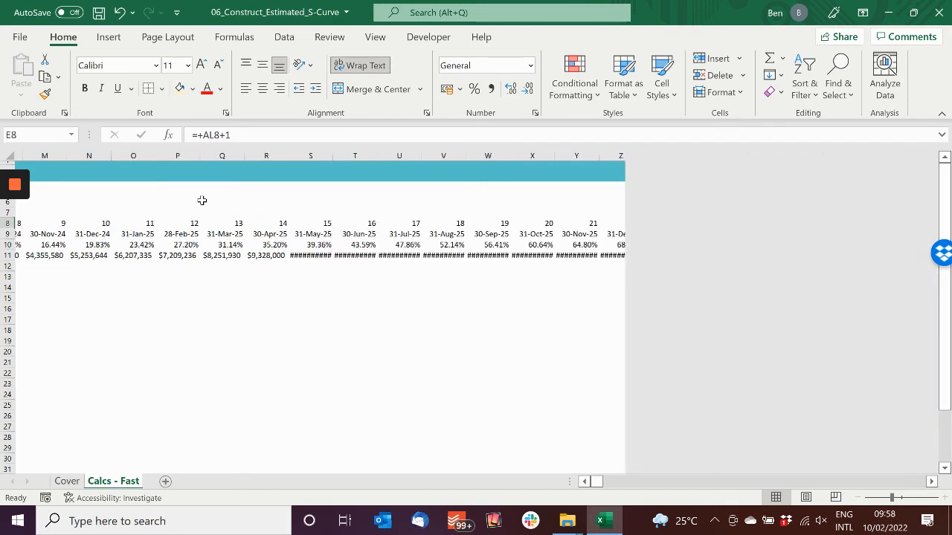
key(ctrl+Left)
key(Down)
key(Down)
key(Down)
key(Down)
key(Down)
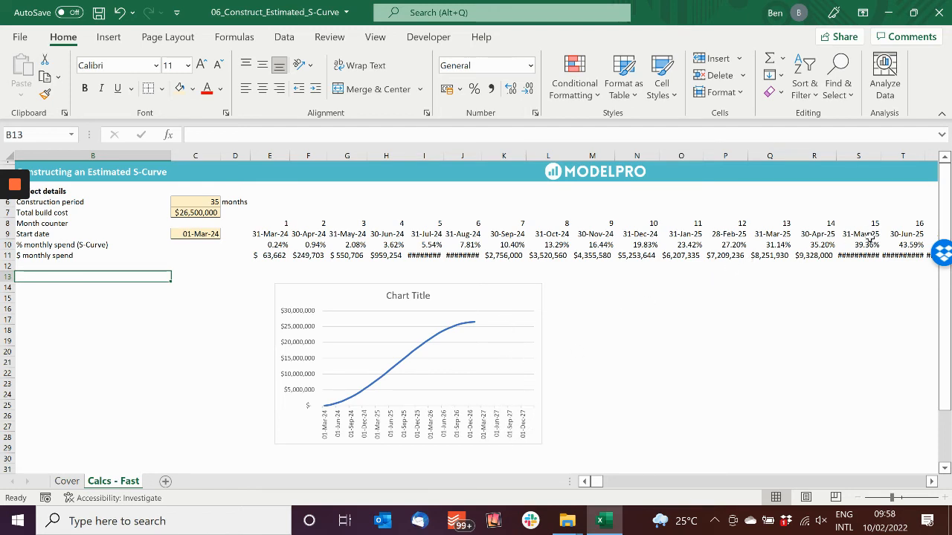
Shorten the chart's date and $ monthly spend source ranges so they end at column AM, month 35.
click(506, 357)
mouse_move(598, 481)
mouse_down()
mouse_move(584, 481)
mouse_move(592, 484)
mouse_up()
click(634, 479)
click(658, 481)
click(761, 479)
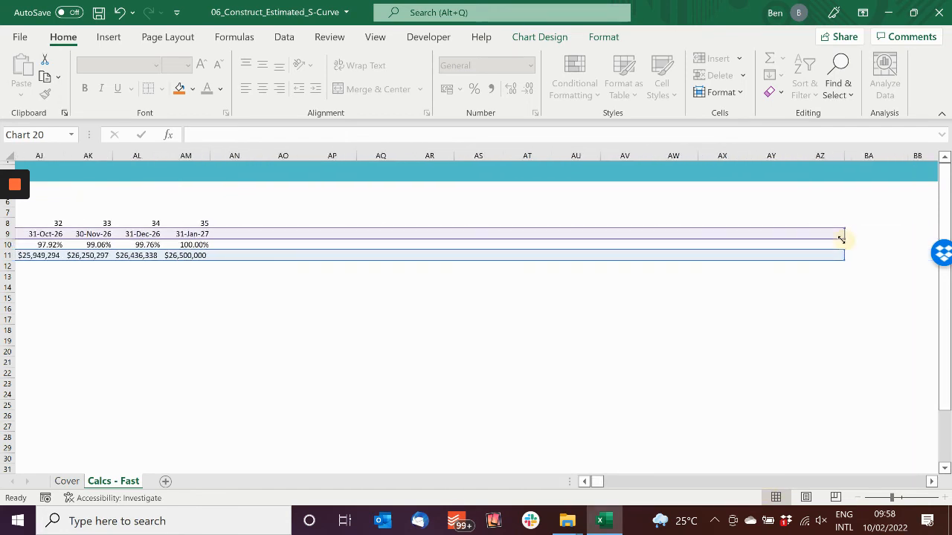
drag(843, 238, 215, 246)
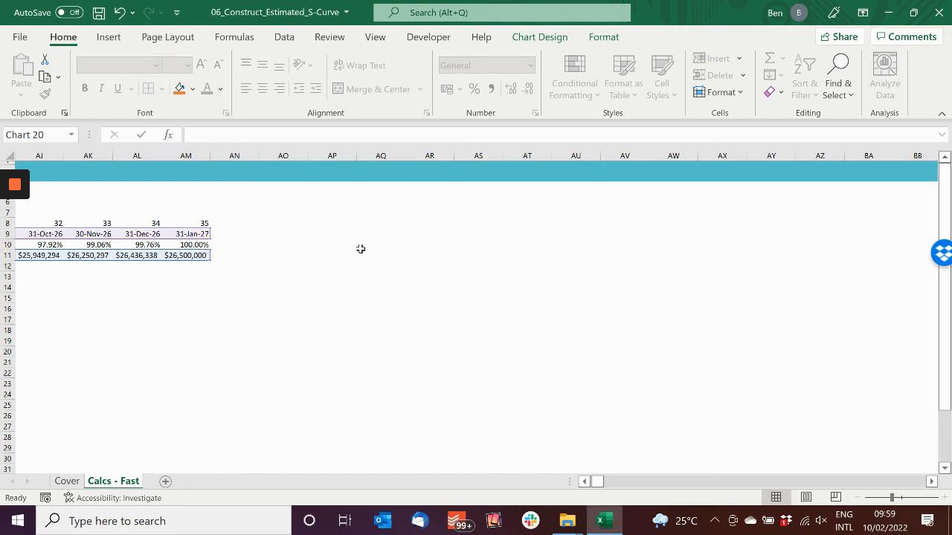
key(Left)
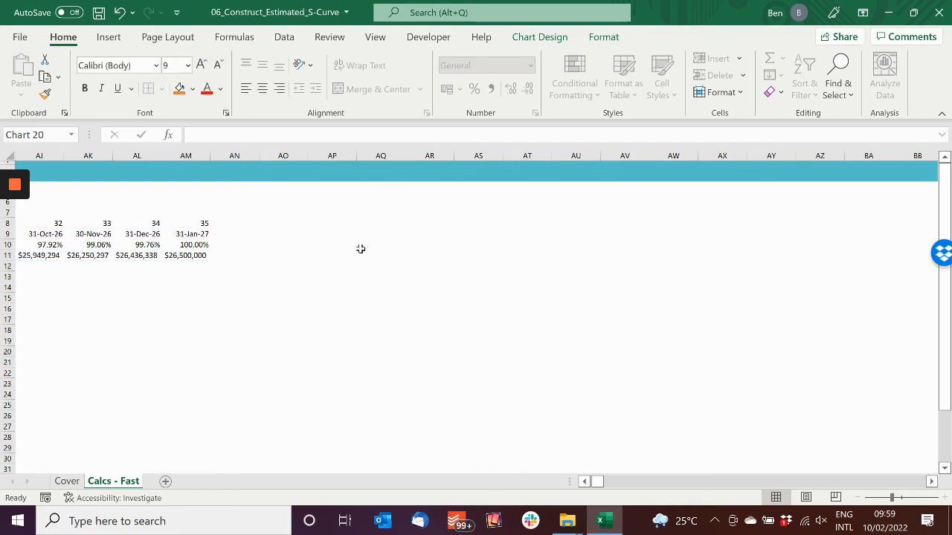
key(Left)
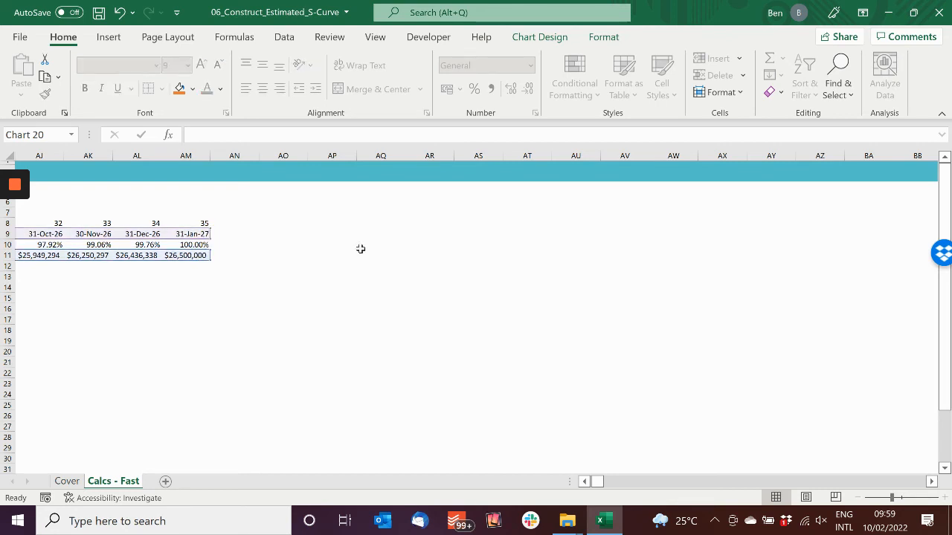
click(413, 308)
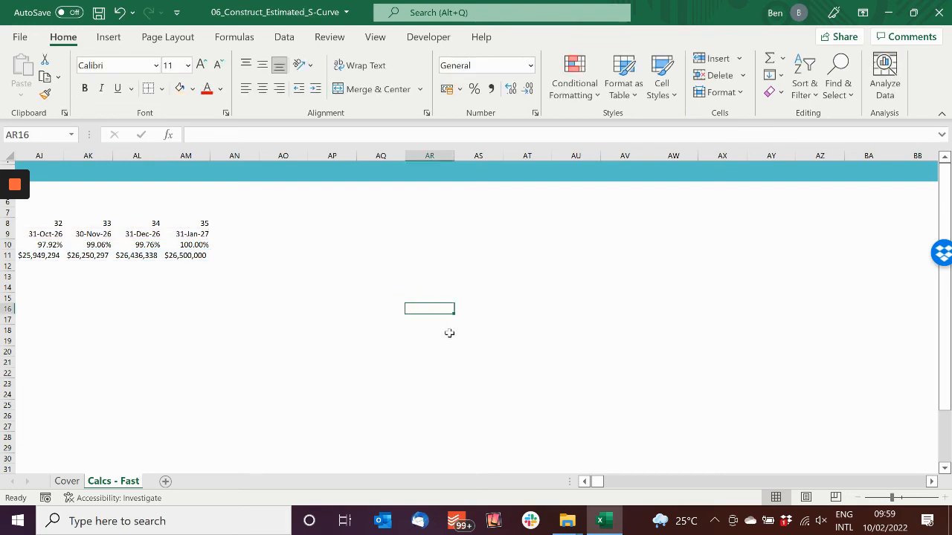
key(Home)
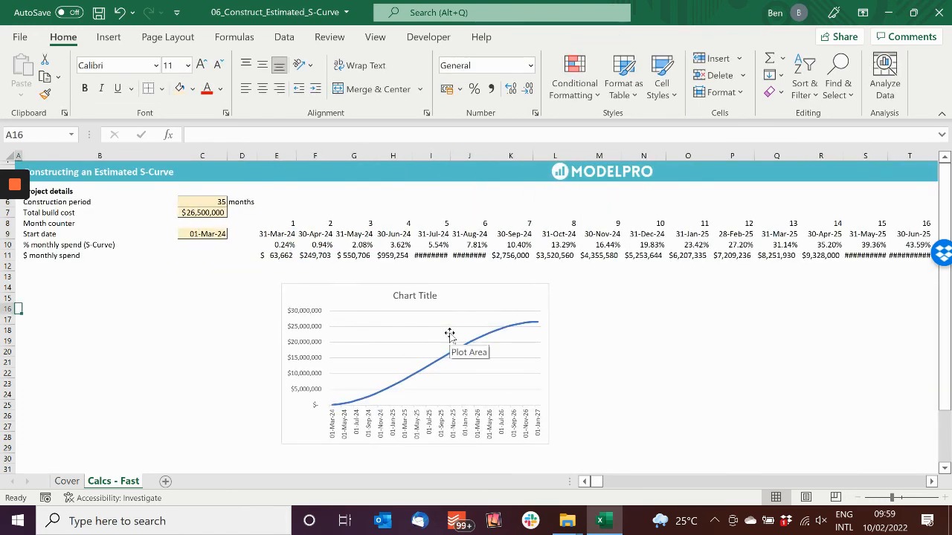